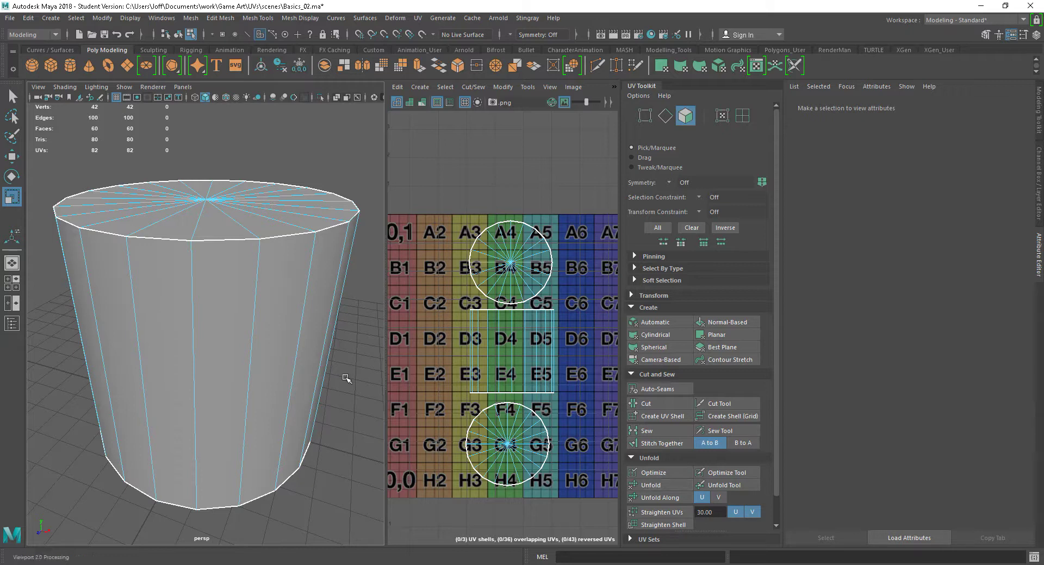
- Examine the cylinder's surface and review the Unfold UVs options without applying them
alt+drag(298, 378, 293, 379)
alt+right_drag(213, 354, 227, 356)
alt+right_drag(311, 397, 290, 375)
alt+drag(210, 348, 218, 343)
alt+drag(295, 332, 291, 335)
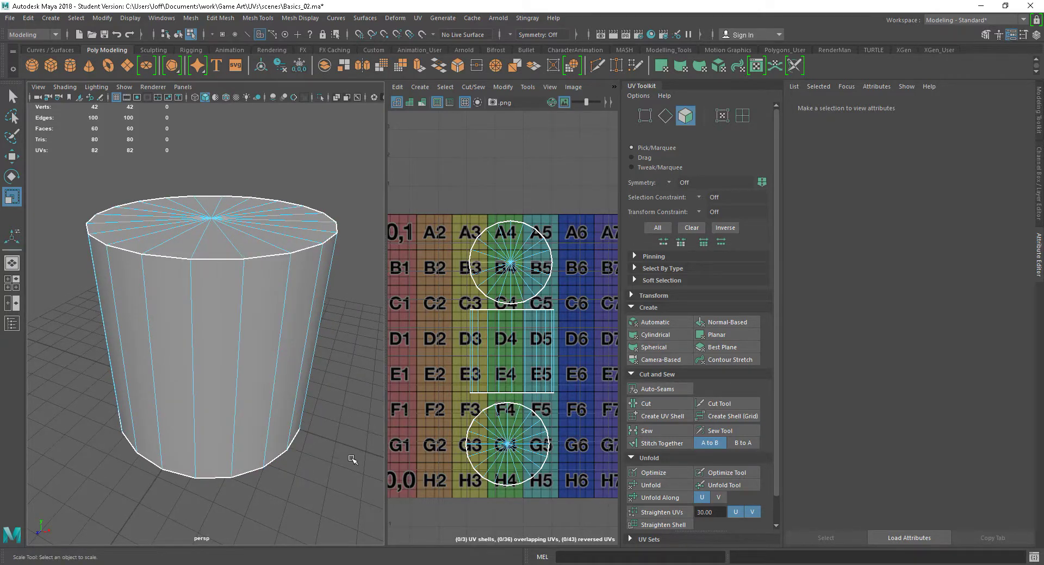
shift+click(652, 490)
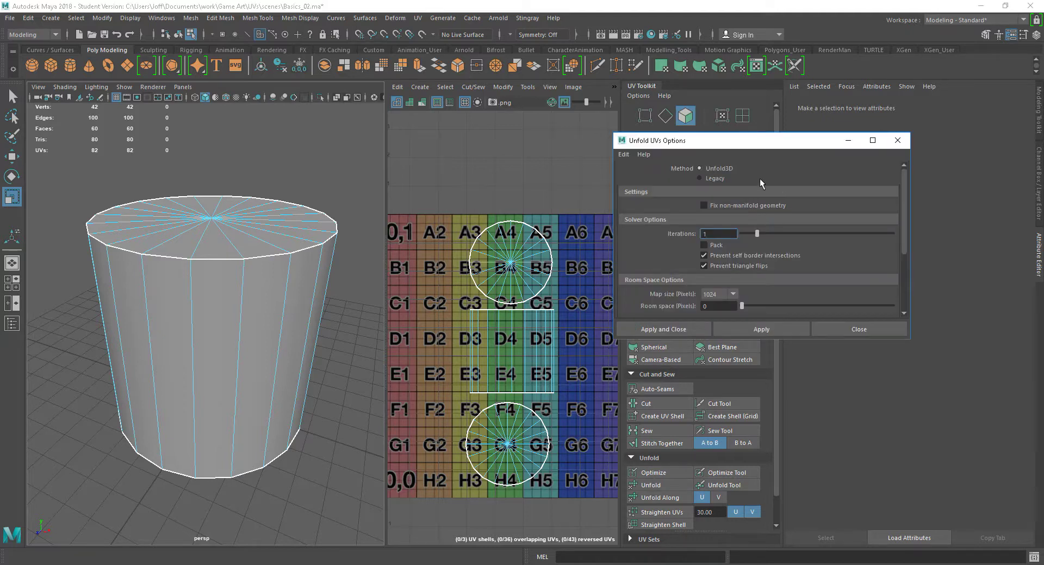
click(861, 329)
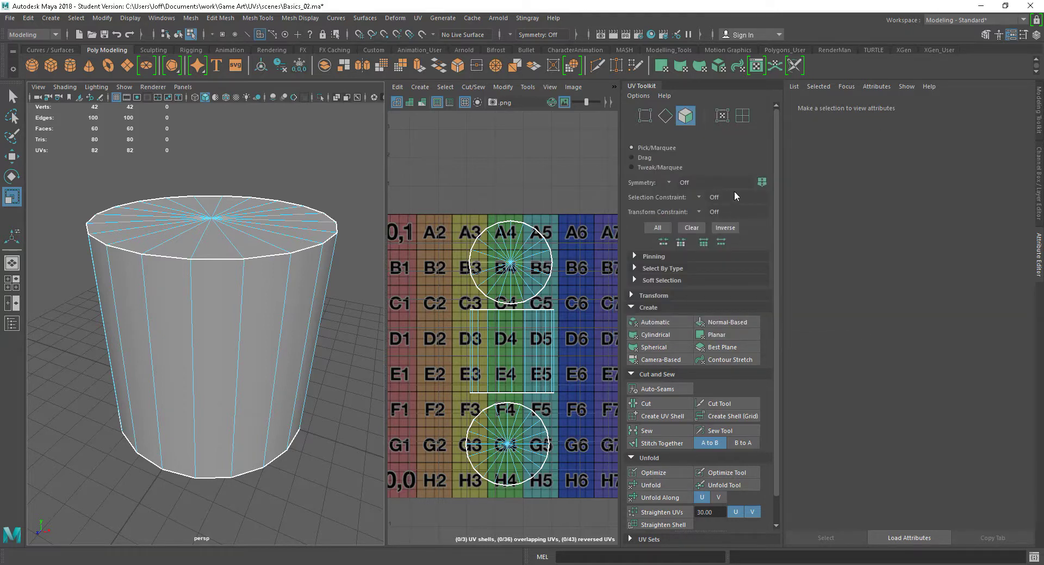
scroll(772, 350, down, 2)
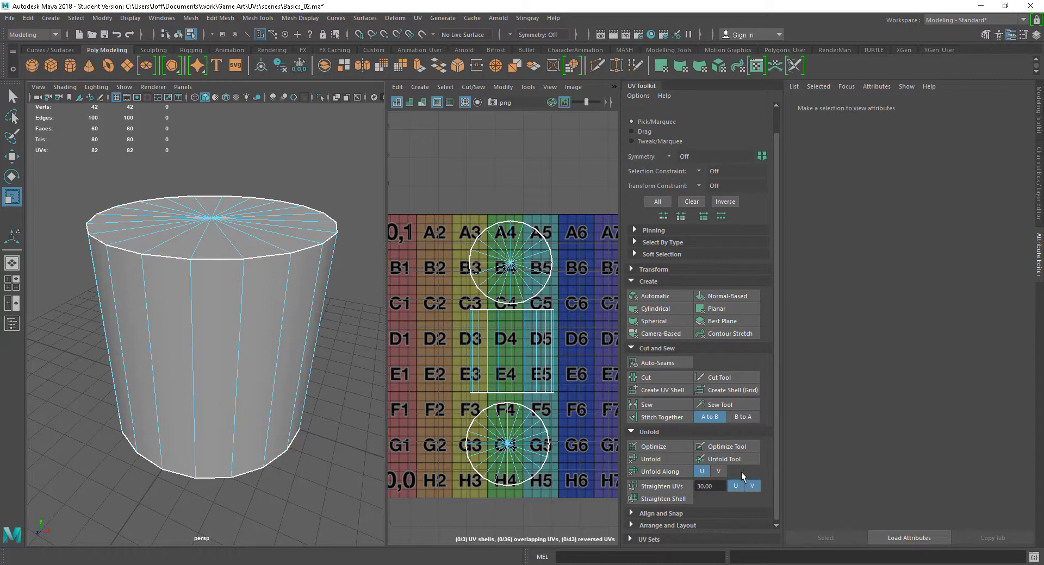
- Display the coloured UV checker texture on the cylinder and inspect the distortion on its side faces
click(233, 322)
alt+drag(234, 322, 236, 324)
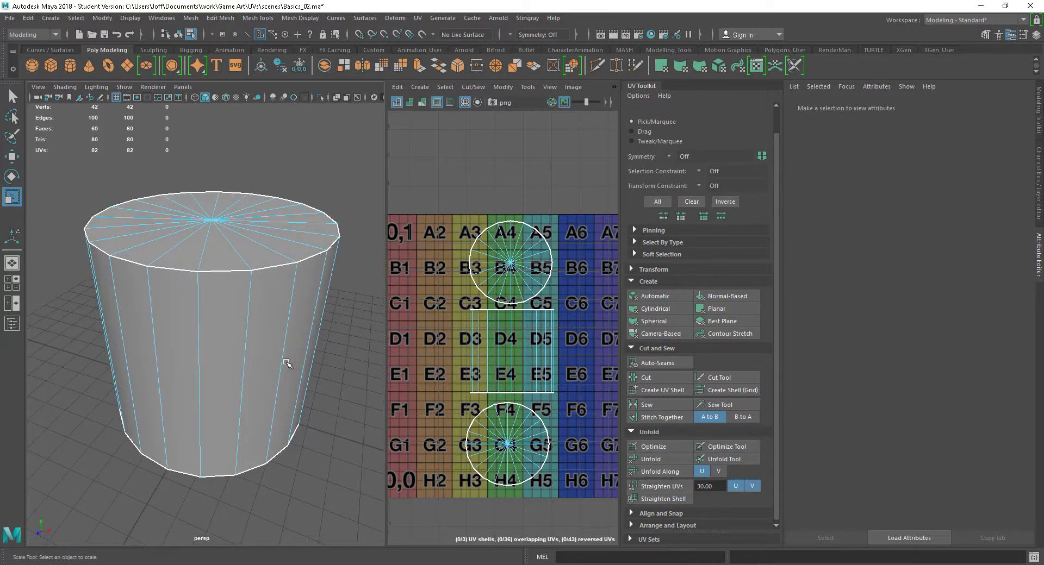
alt+right_drag(290, 364, 244, 345)
alt+middle_drag(245, 345, 251, 342)
alt+right_drag(252, 338, 271, 349)
alt+drag(267, 355, 257, 358)
alt+middle_drag(223, 336, 230, 344)
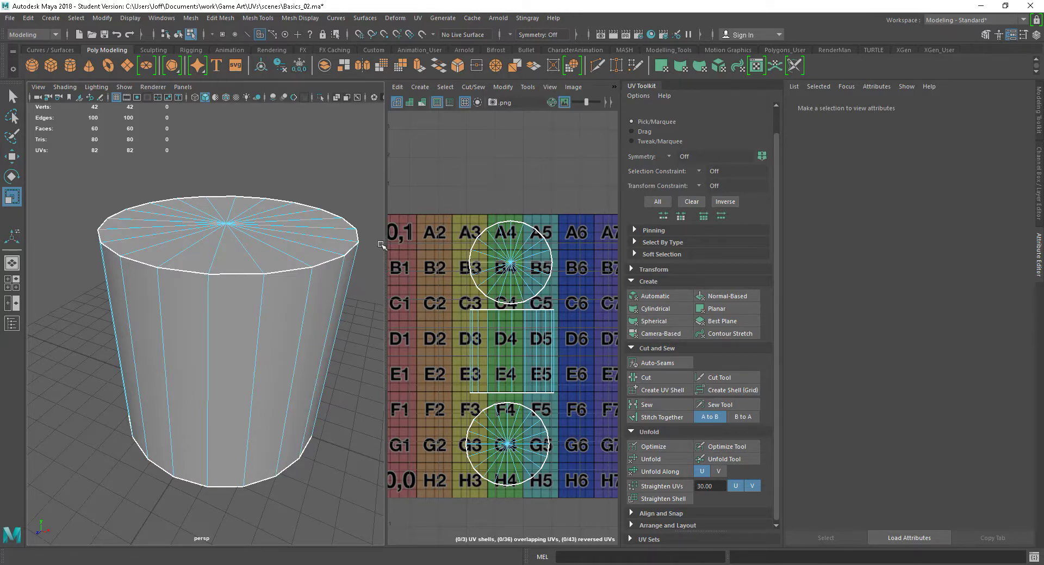
mouse_move(266, 218)
alt+mouse_down()
mouse_move(317, 316)
mouse_move(193, 298)
mouse_move(322, 314)
mouse_move(230, 307)
mouse_move(292, 321)
mouse_move(225, 318)
alt+mouse_up()
key(6)
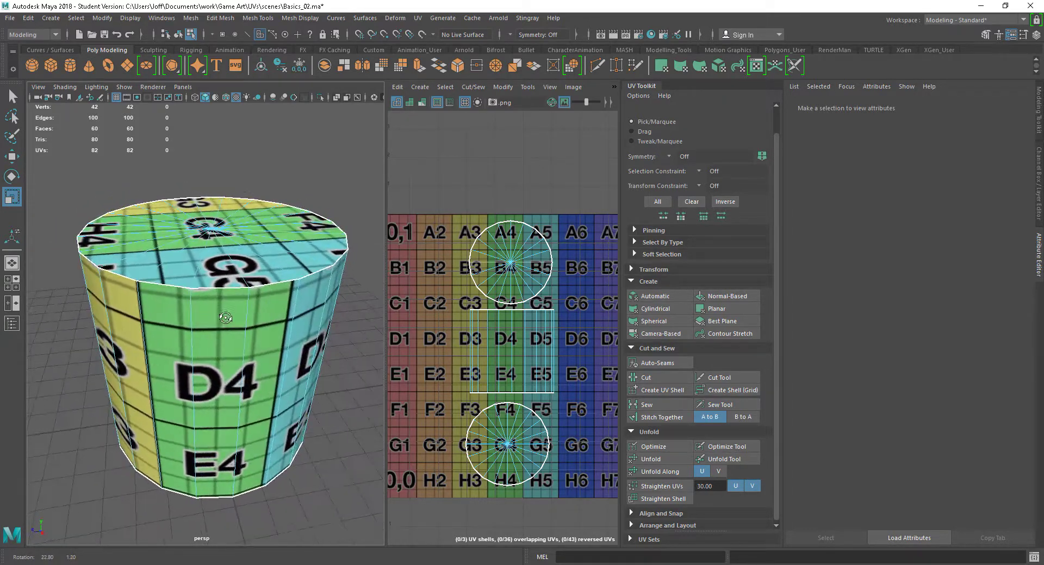
mouse_move(216, 357)
alt+mouse_down()
mouse_move(284, 361)
mouse_move(217, 357)
alt+mouse_up()
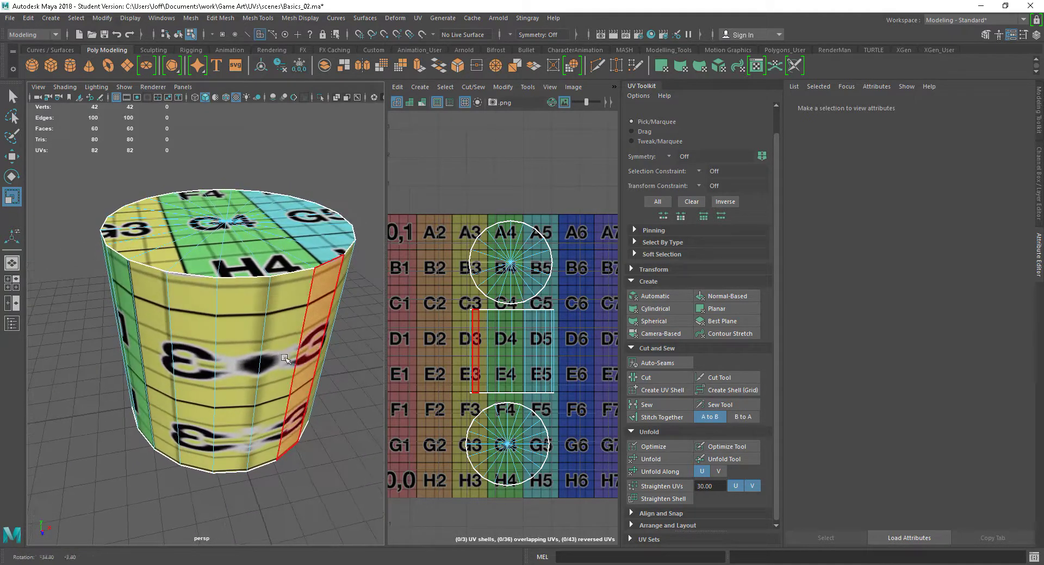
- Cut the UVs along one vertical edge on the cylinder's side, where the checker texture mirrors
right_click(216, 263)
right_drag(217, 263, 218, 249)
alt+drag(196, 326, 166, 381)
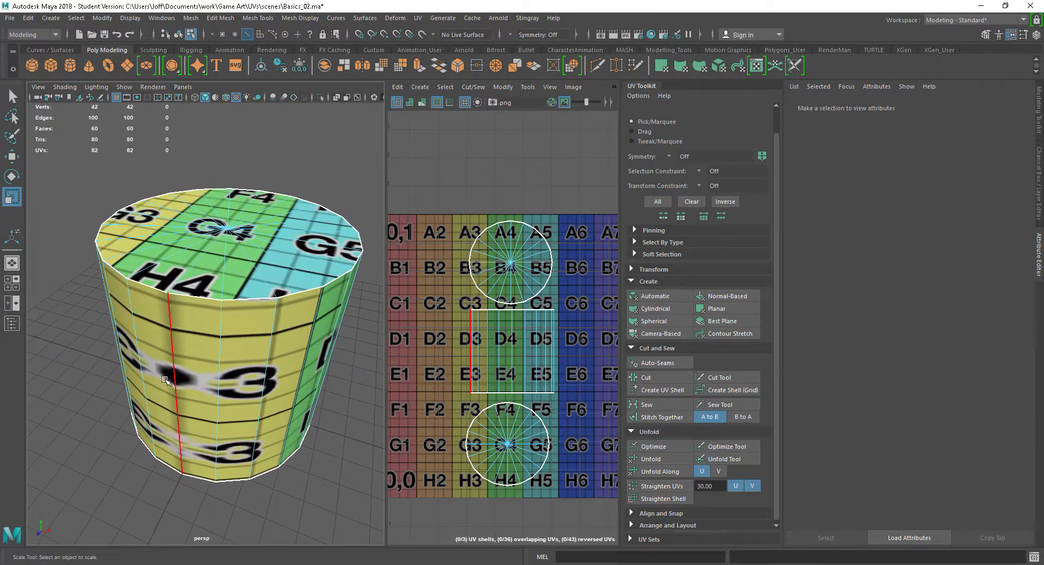
click(179, 388)
alt+drag(272, 398, 193, 401)
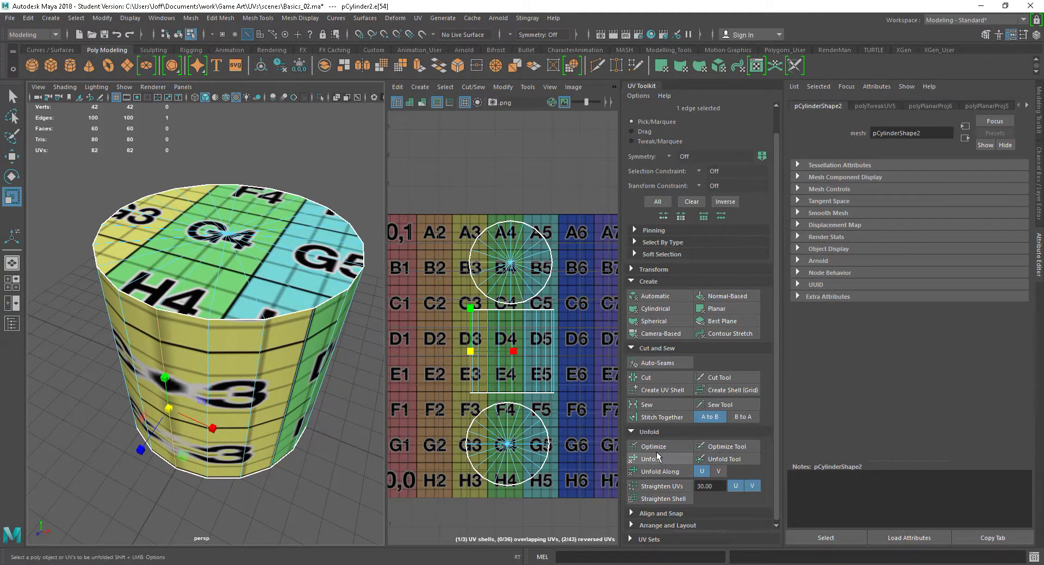
click(647, 379)
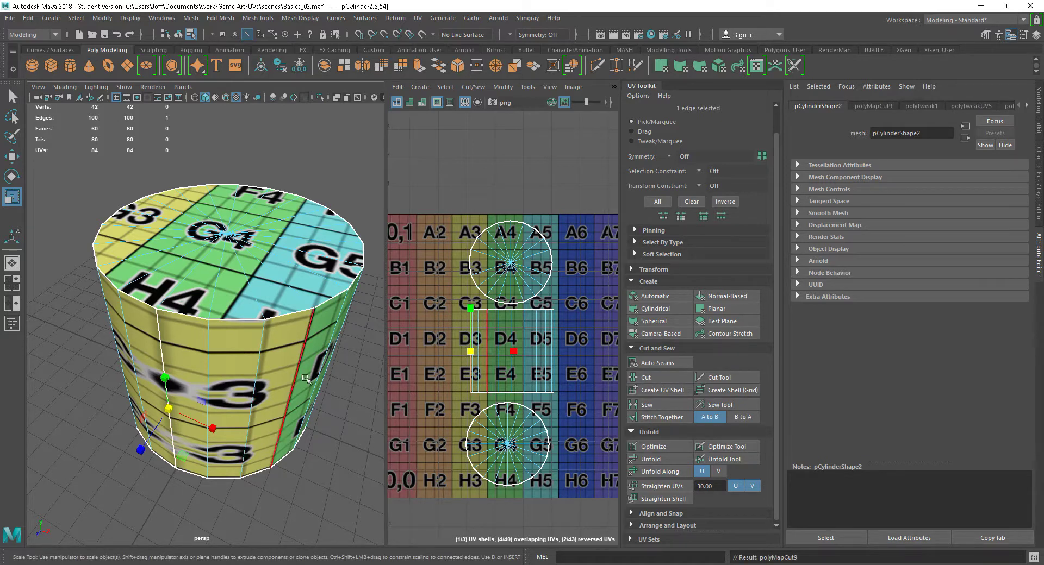
- Select all UVs of the cylinder's side shell and unfold them into a flat strip
right_drag(487, 362, 523, 363)
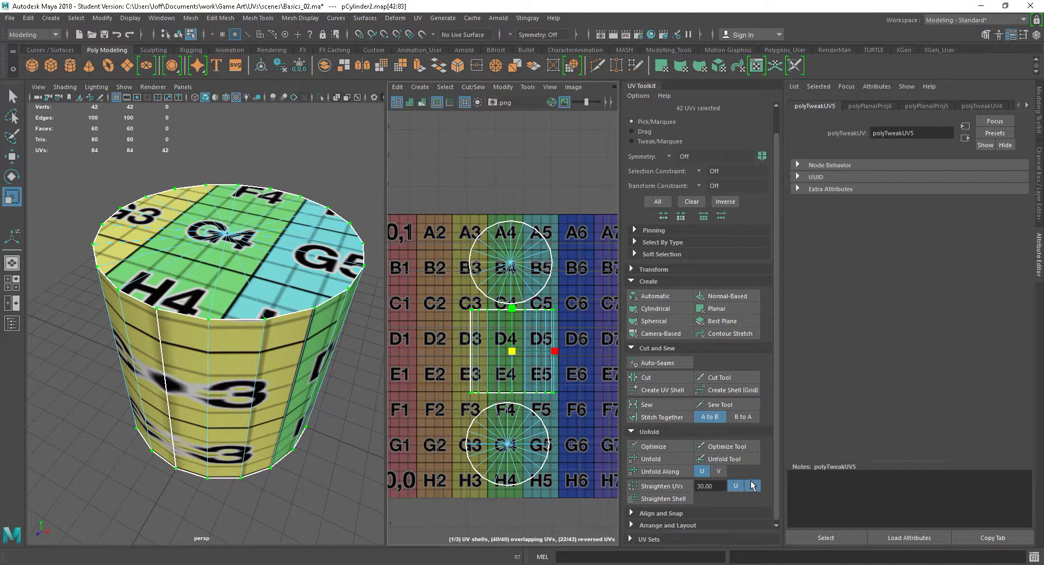
click(651, 460)
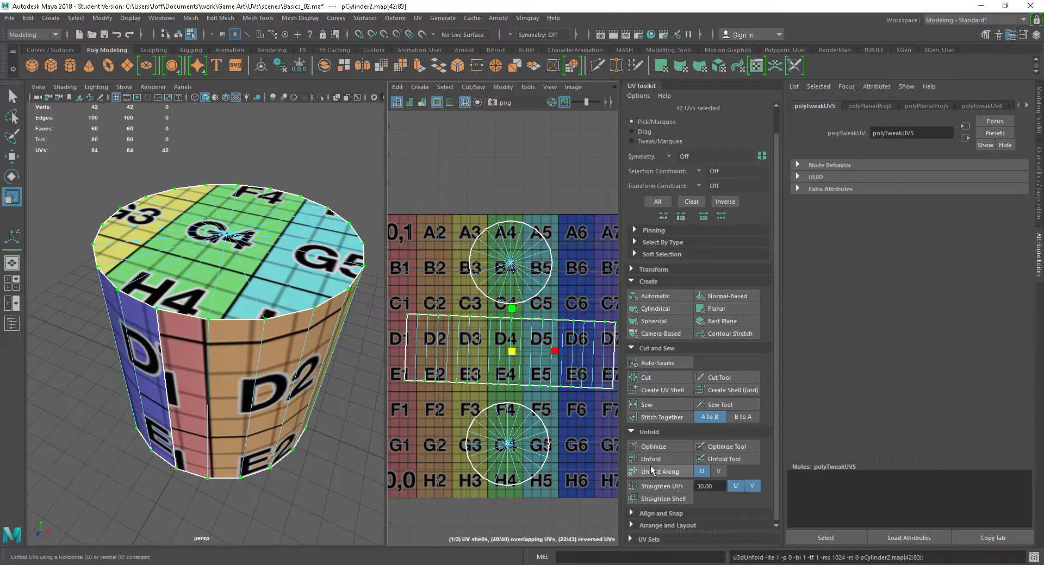
alt+drag(225, 409, 234, 356)
mouse_move(76, 359)
alt+mouse_down()
mouse_move(260, 385)
mouse_move(206, 389)
alt+mouse_up()
- Examine the unfolded side shell in the UV layout and the checker texture around the cylinder's seam
alt+right_drag(571, 381, 550, 382)
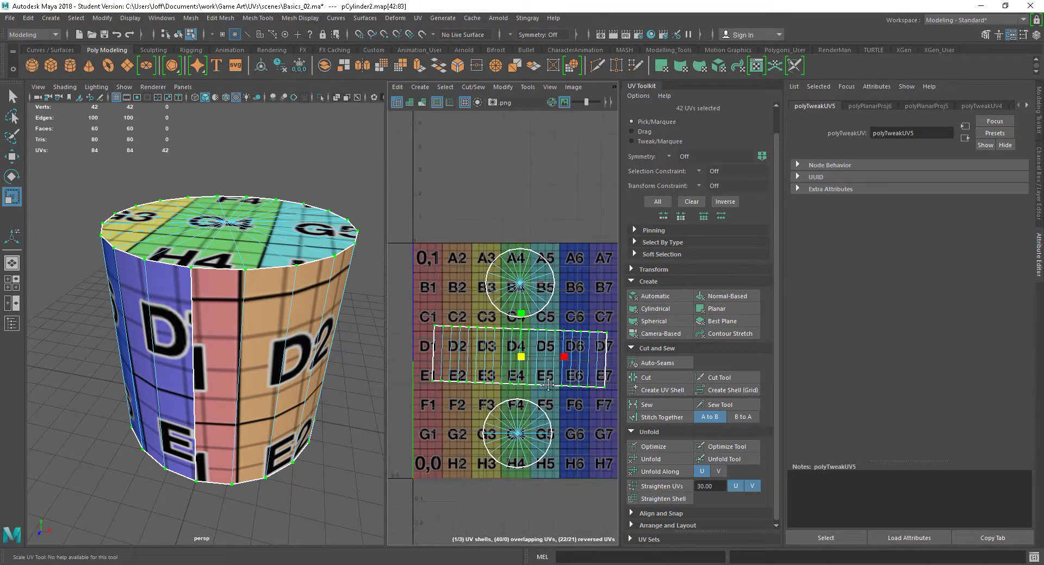
alt+middle_drag(580, 331, 570, 331)
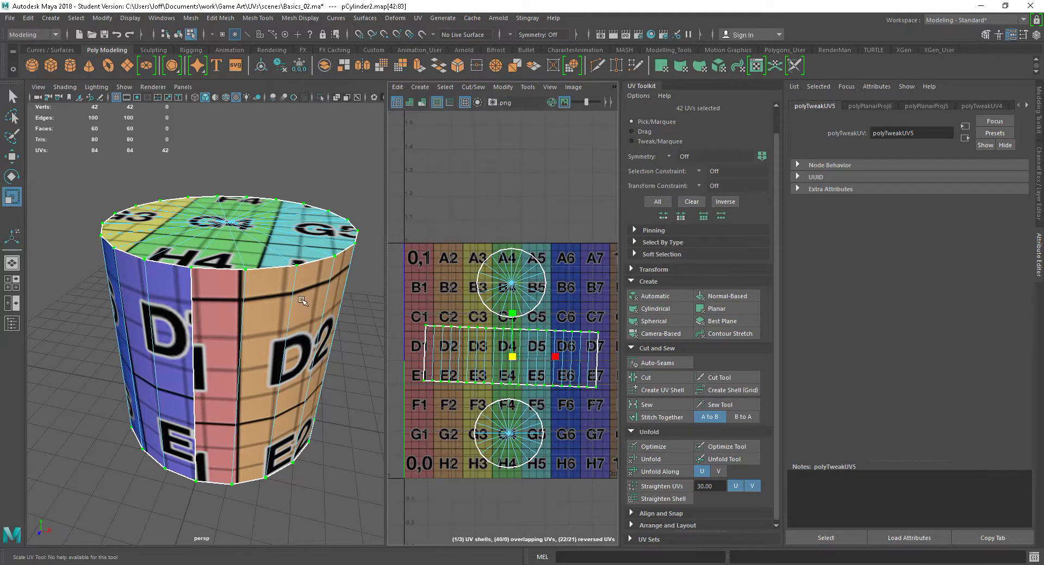
alt+right_drag(487, 378, 510, 394)
alt+right_drag(566, 417, 530, 395)
alt+middle_drag(531, 395, 542, 401)
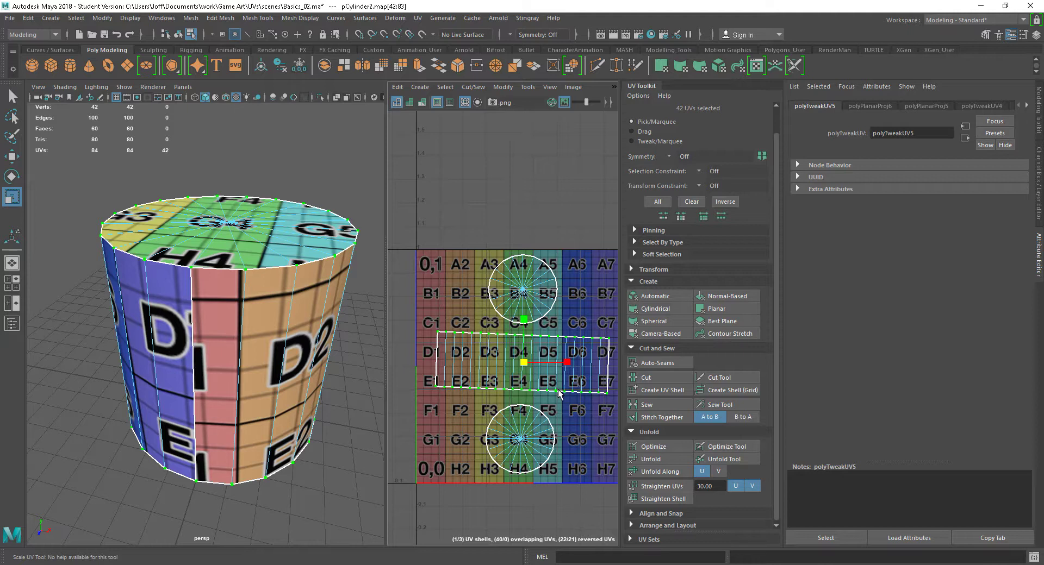
alt+drag(300, 400, 352, 409)
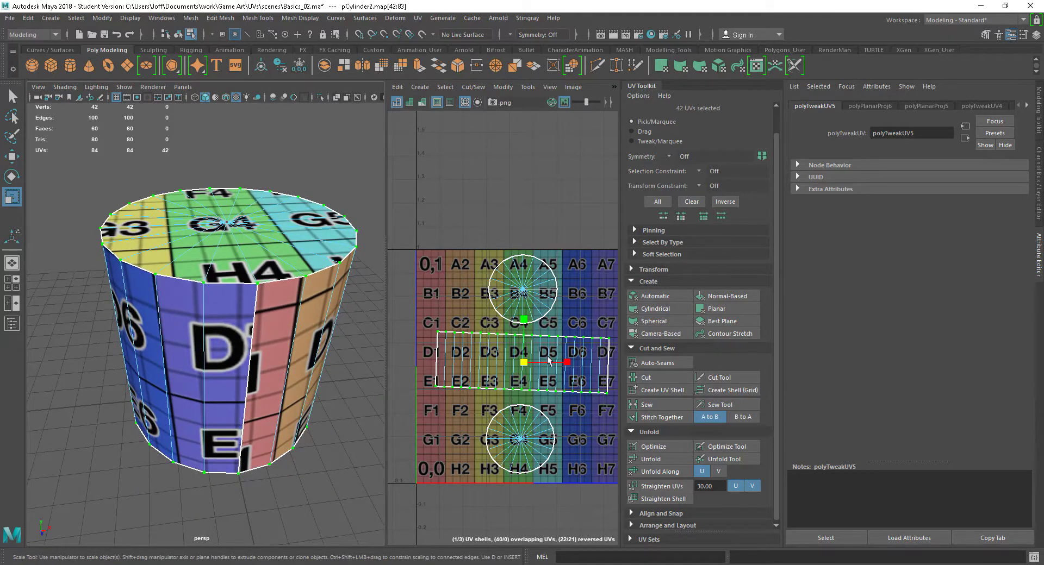
click(547, 317)
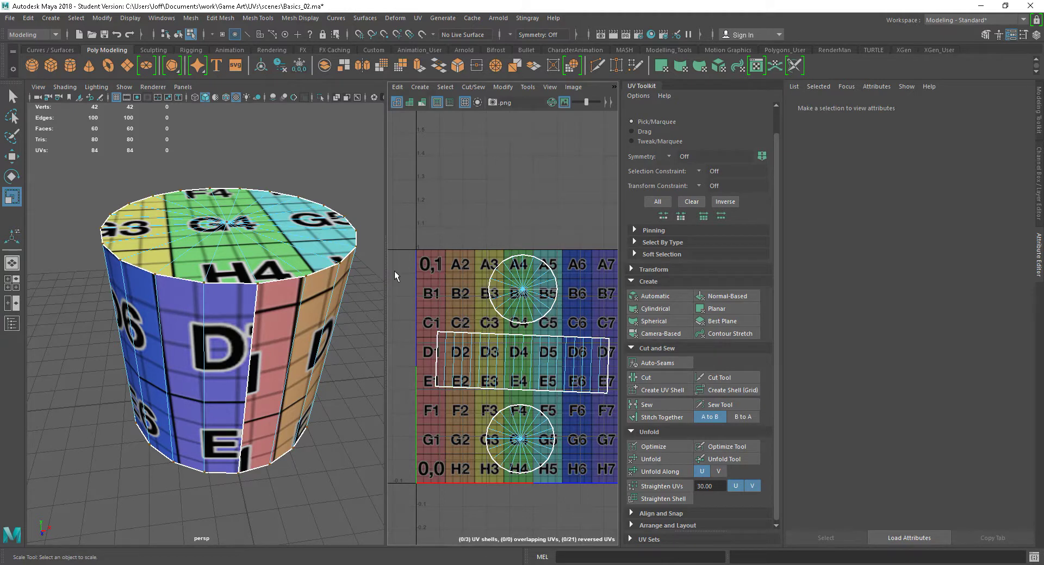
alt+drag(250, 348, 287, 357)
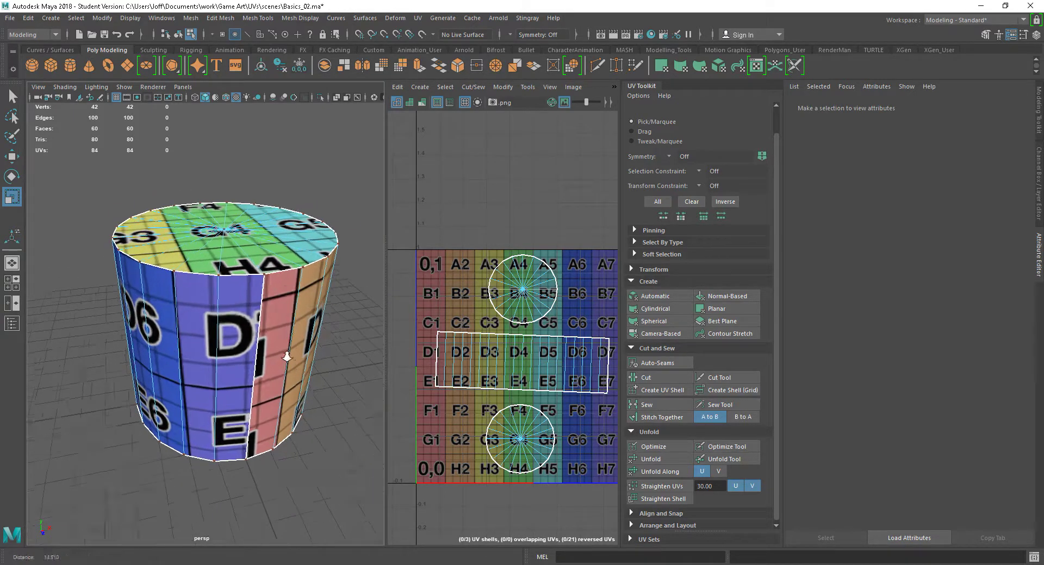
alt+right_drag(287, 357, 325, 384)
- Return the cylinder to object mode, and hide the Cylinder display layer and show the Glass layer instead
right_drag(271, 264, 321, 246)
click(317, 165)
click(289, 279)
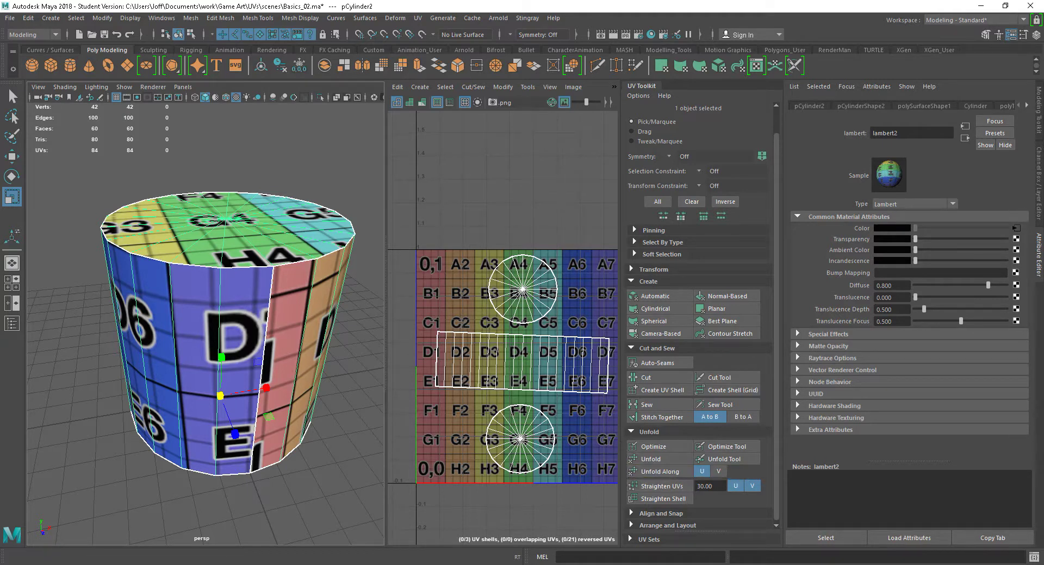
click(1037, 174)
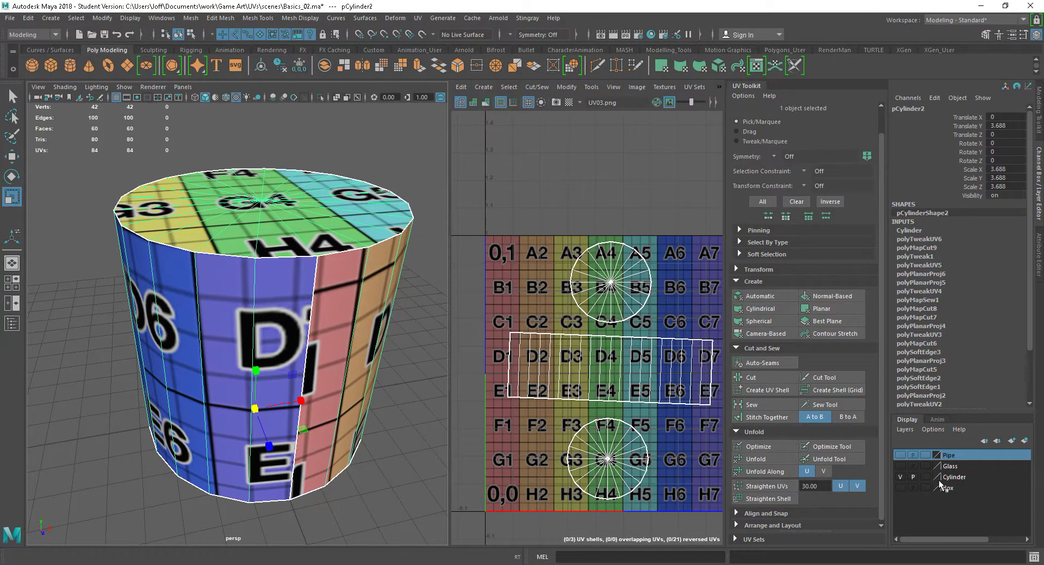
click(901, 477)
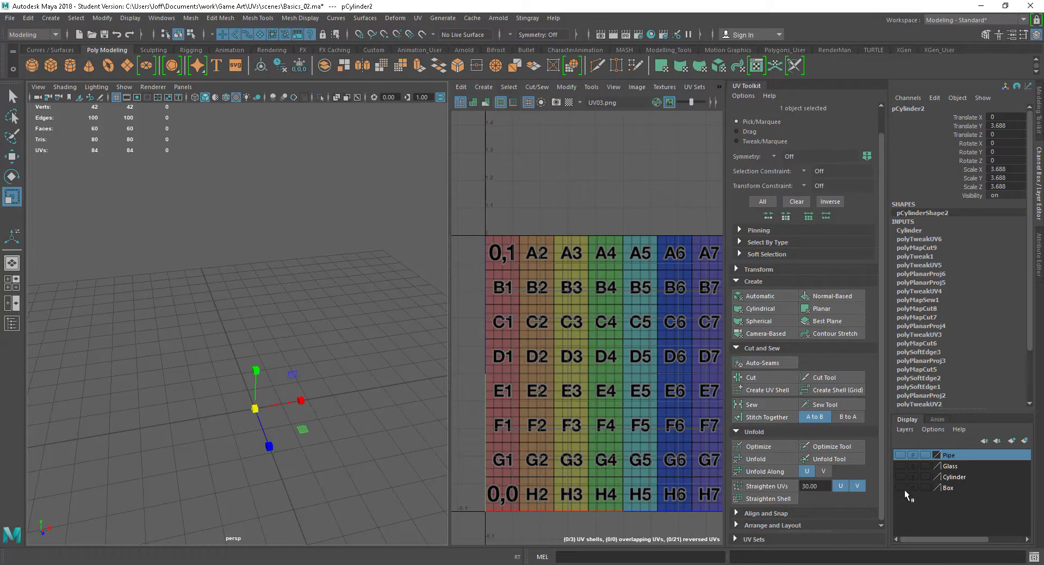
click(900, 466)
- Duplicate the wine glass and move the copy along X to about -33.98
alt+right_drag(398, 350, 305, 249)
alt+middle_drag(280, 238, 287, 300)
click(288, 303)
scroll(345, 329, up, 5)
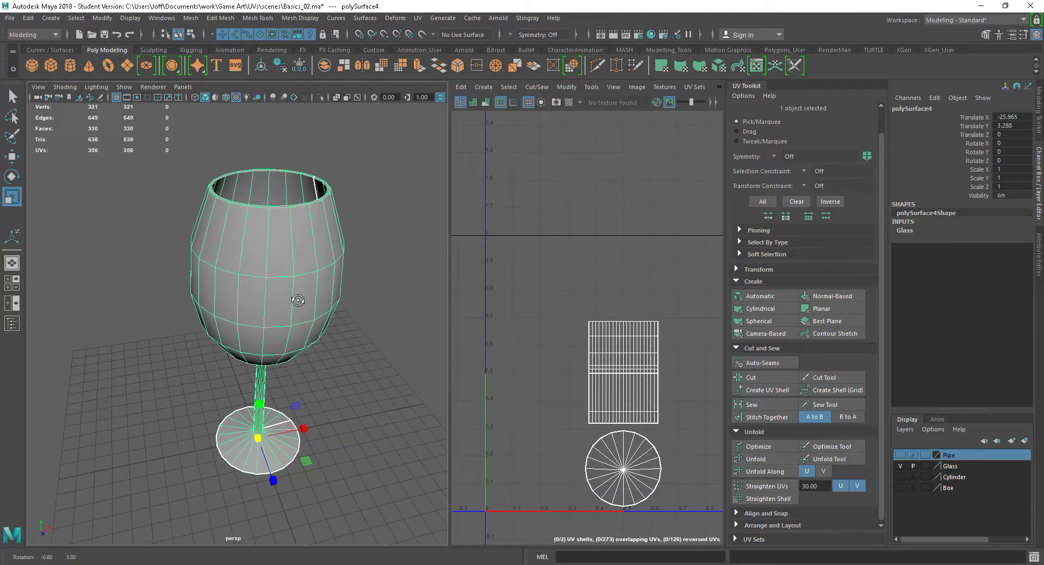
scroll(345, 329, down, 5)
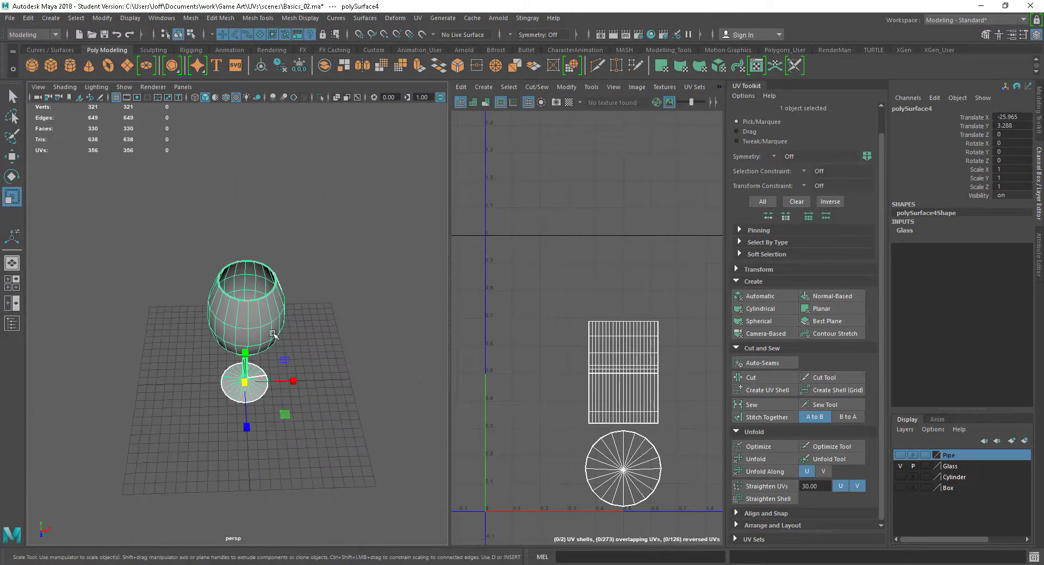
key(ctrl+d)
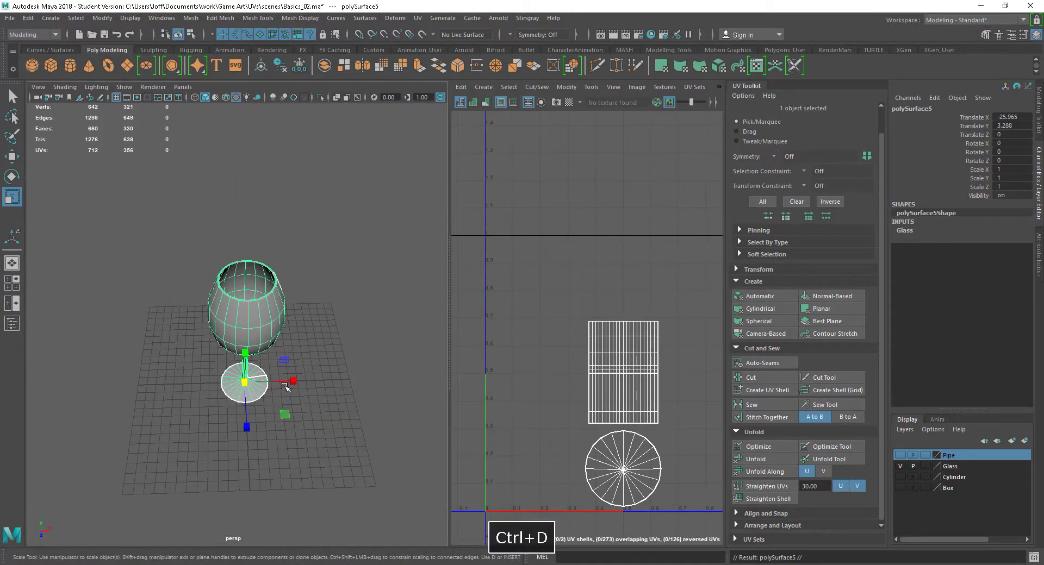
key(w)
drag(288, 384, 246, 385)
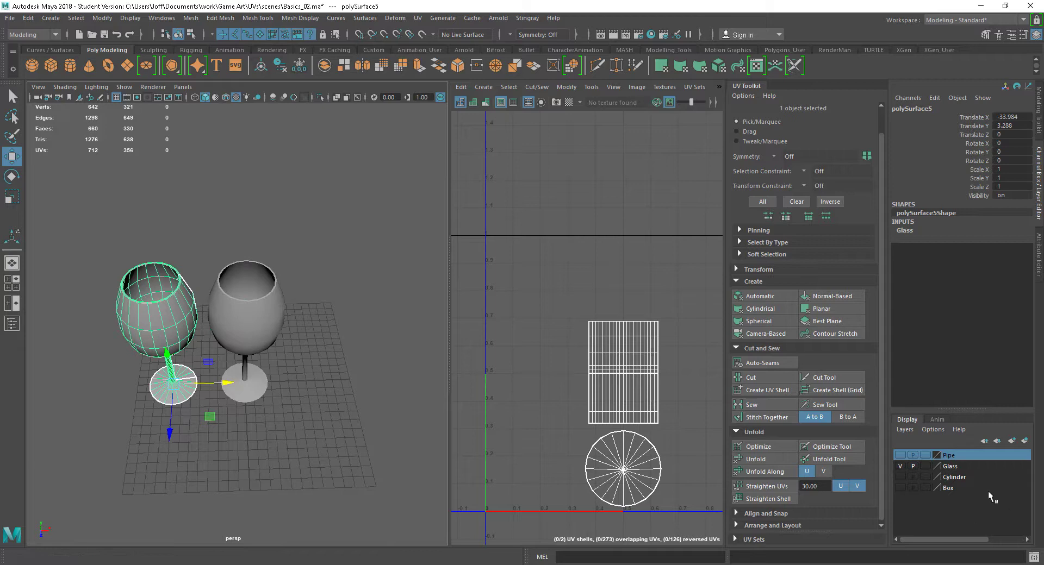
- Remove the duplicated glass from the Glass layer and hide that layer to leave only the copy visible
right_click(952, 466)
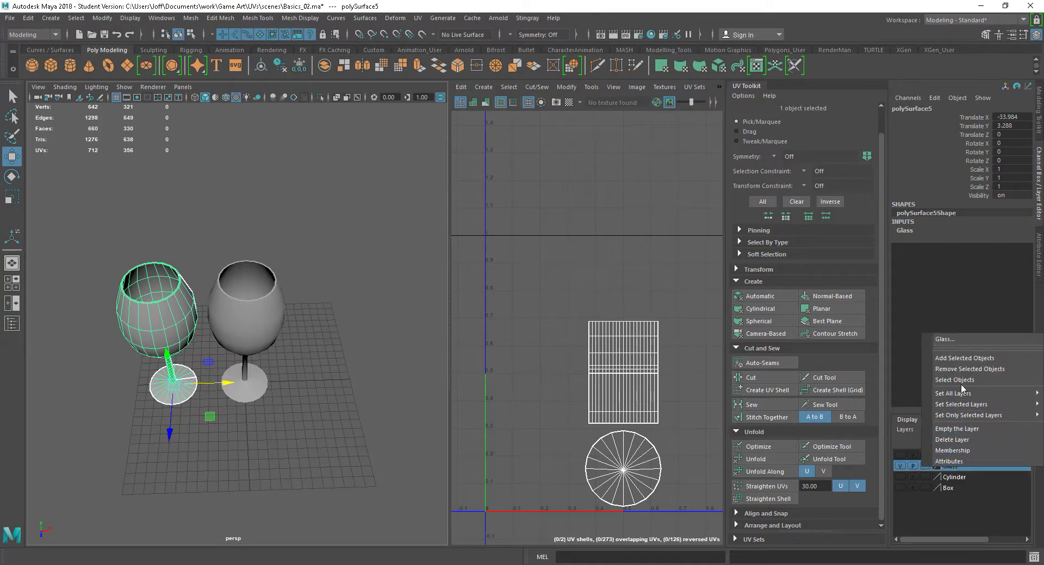
click(962, 370)
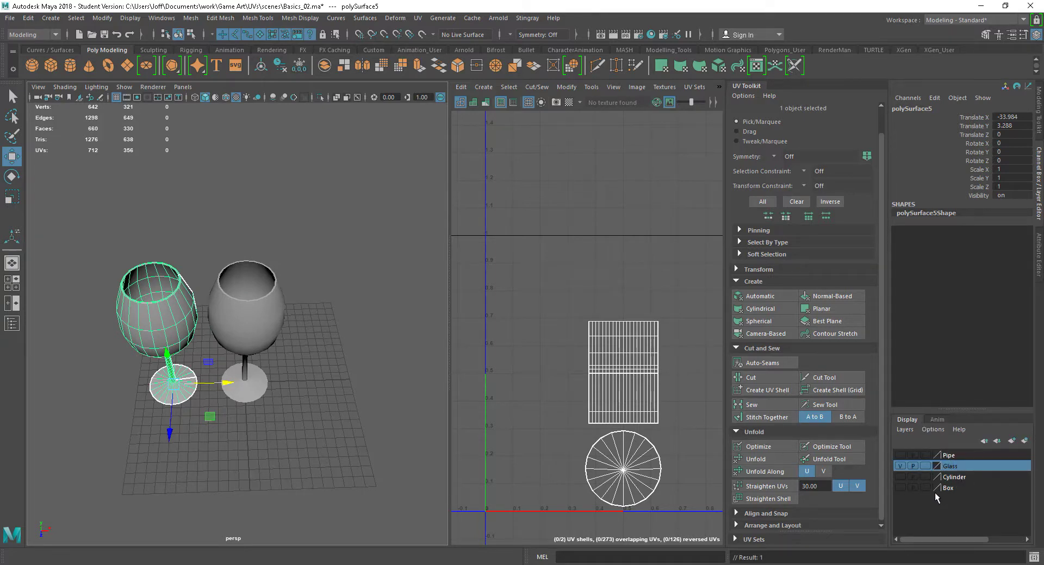
click(900, 466)
- Select the edge loop around the rim of the duplicated wine glass
alt+drag(231, 359, 282, 337)
alt+middle_drag(281, 337, 314, 334)
alt+right_drag(313, 334, 377, 373)
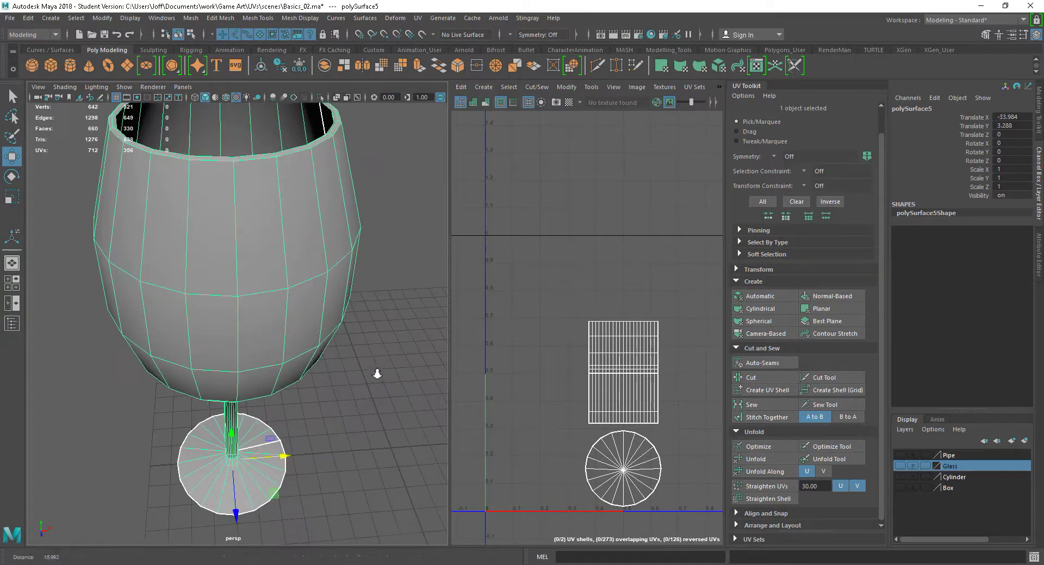
alt+right_drag(443, 441, 377, 397)
alt+right_drag(272, 330, 286, 361)
alt+drag(286, 361, 289, 318)
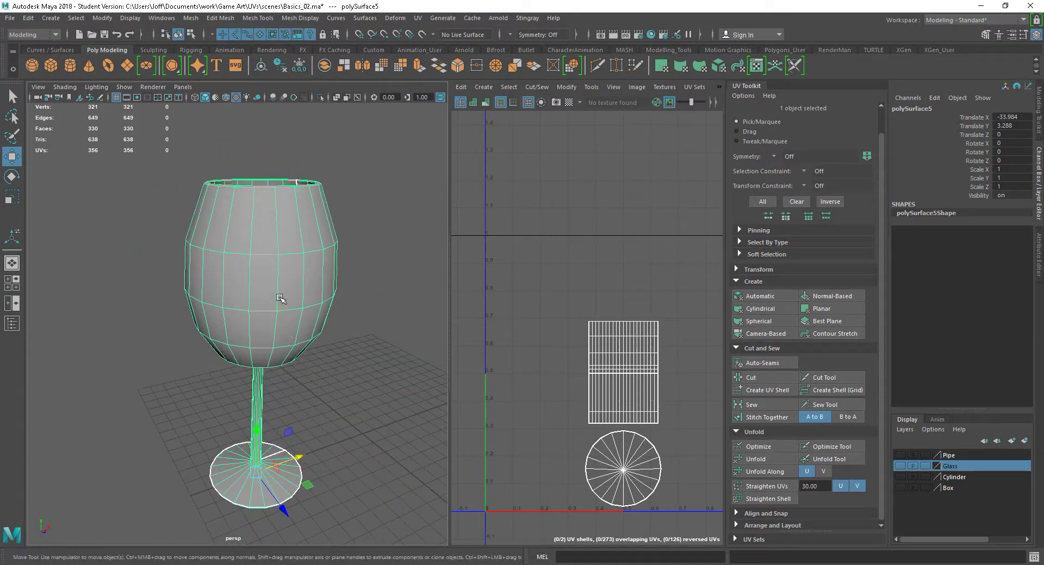
alt+drag(295, 265, 268, 312)
alt+drag(281, 239, 243, 284)
alt+right_drag(242, 284, 285, 298)
alt+drag(284, 298, 348, 346)
alt+right_drag(348, 345, 285, 352)
right_drag(251, 263, 251, 233)
double_click(261, 298)
- Add the edge loop where the bowl meets the stem to the selection and cut the UVs along both loops
mouse_move(262, 301)
alt+mouse_down()
mouse_move(303, 303)
mouse_move(302, 350)
mouse_move(306, 325)
mouse_move(283, 302)
alt+mouse_up()
alt+right_drag(278, 307, 309, 343)
shift+click(277, 296)
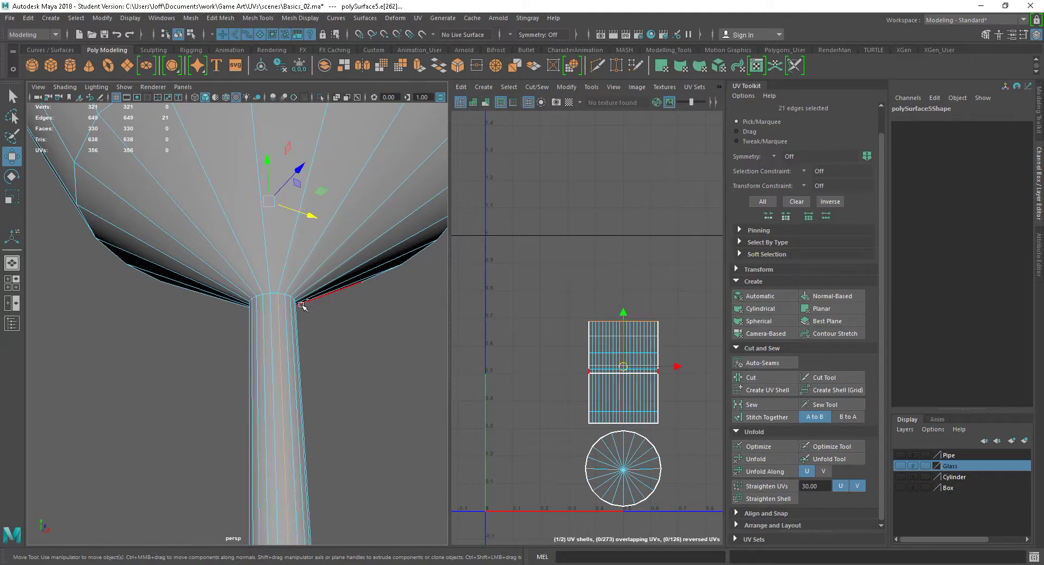
key(ctrl+z)
shift+double_click(268, 294)
alt+drag(314, 301, 324, 380)
alt+right_drag(366, 429, 258, 300)
alt+drag(258, 299, 264, 346)
scroll(265, 346, up, 2)
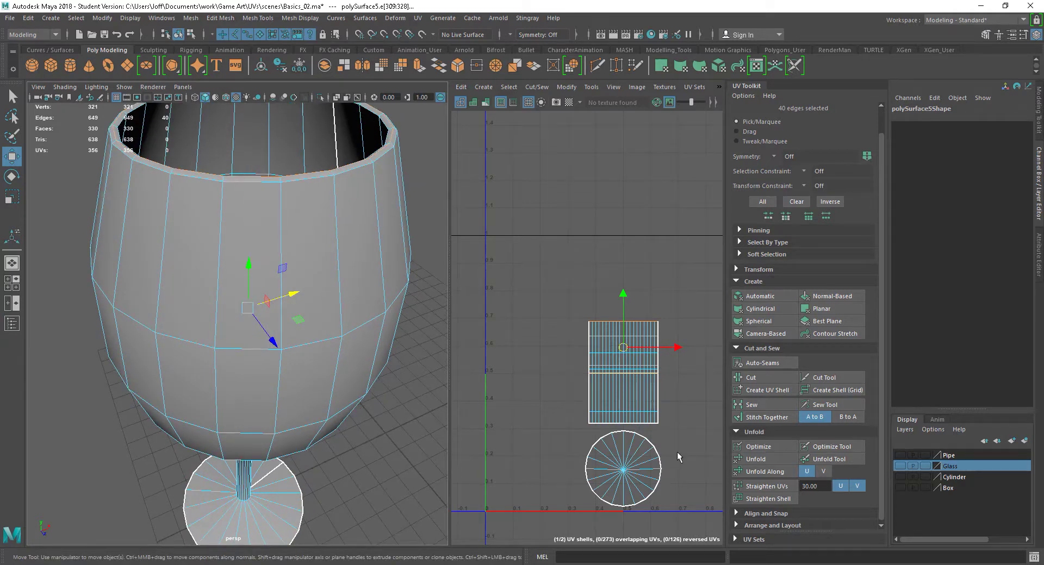
click(750, 378)
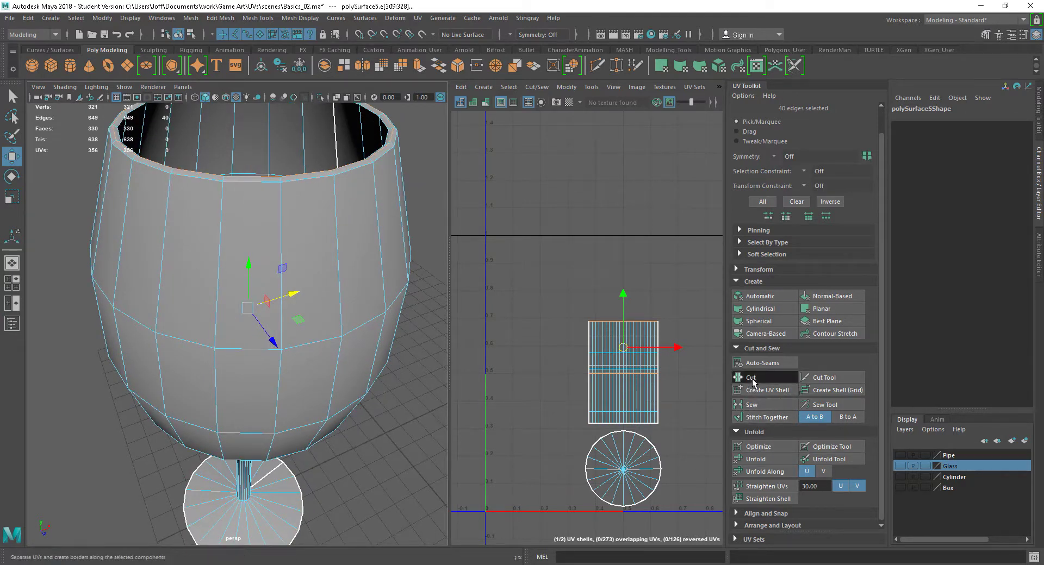
right_drag(624, 376, 664, 382)
double_click(656, 353)
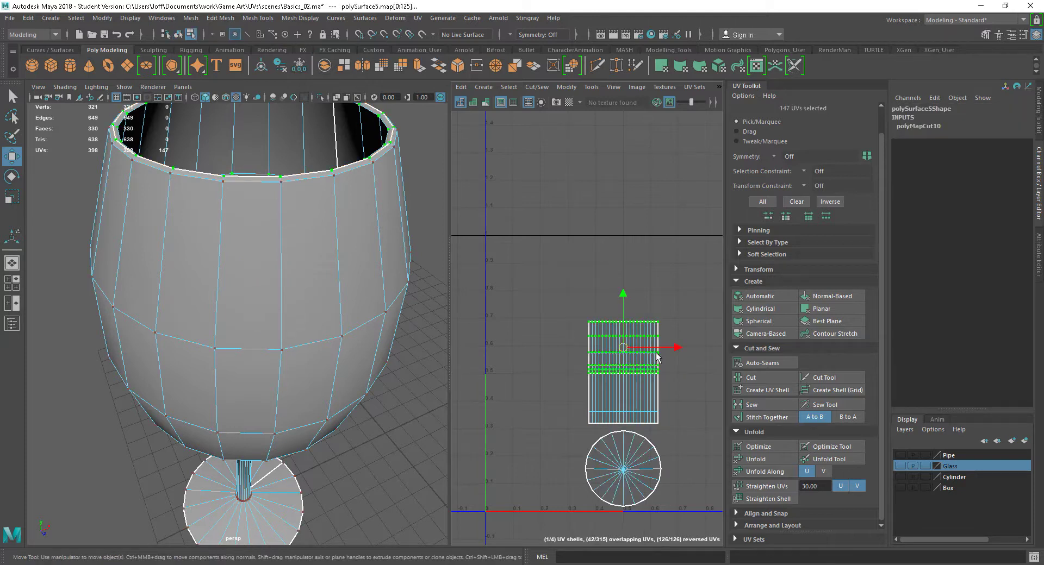
right_drag(292, 354, 298, 353)
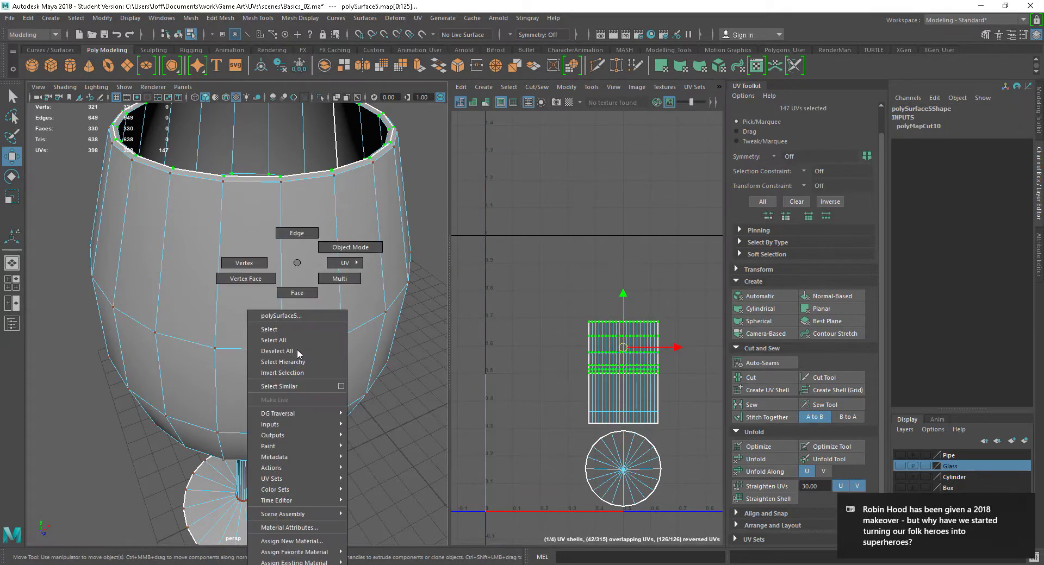
click(299, 353)
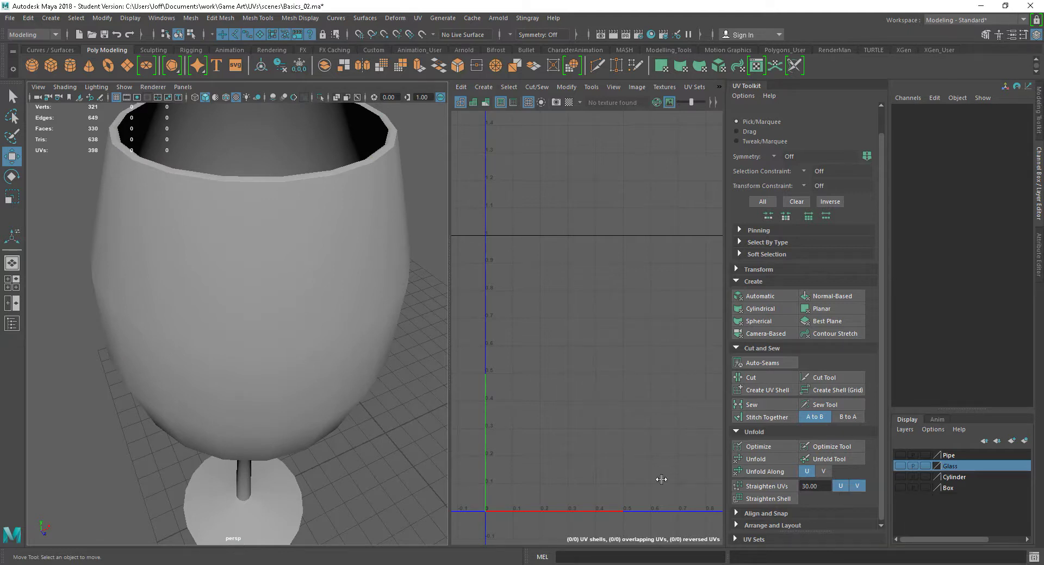
- Select the UV shell of the bowl's outer surface and move it up, clear of the overlapping shells
click(277, 303)
right_drag(272, 307, 391, 292)
click(349, 335)
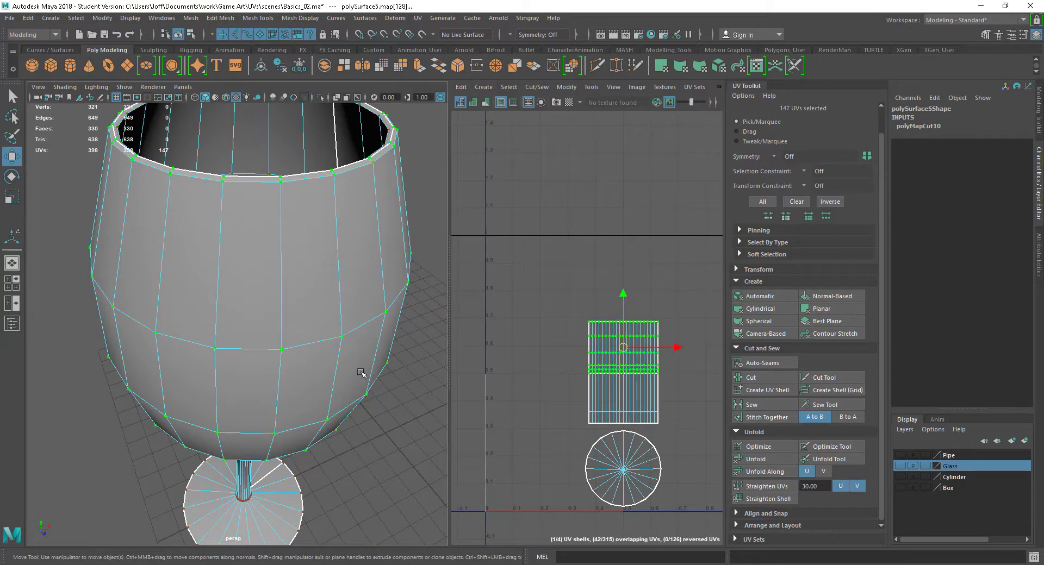
alt+drag(298, 310, 362, 307)
drag(623, 348, 630, 265)
scroll(660, 414, down, 4)
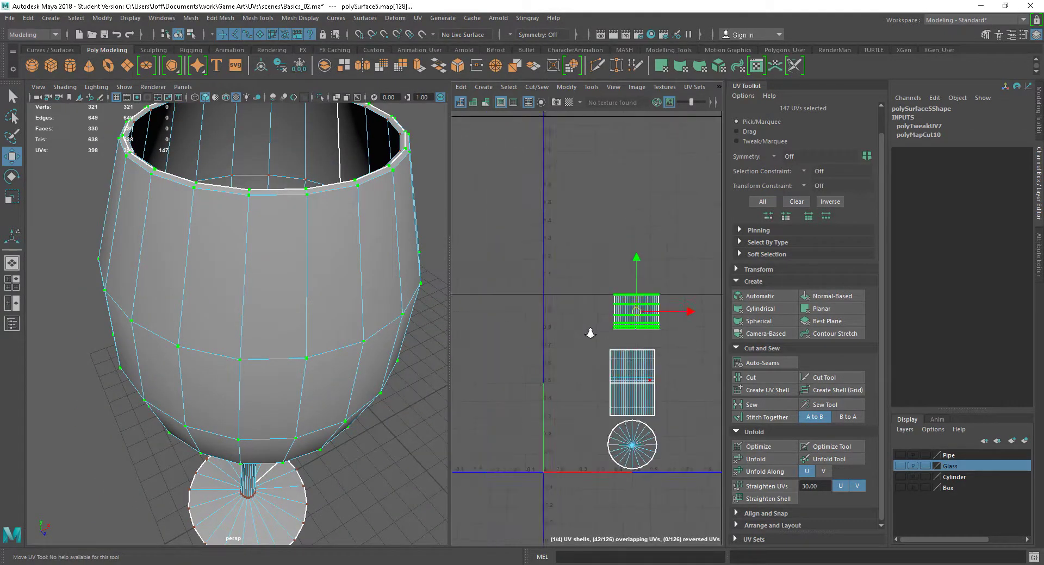
- Move the remaining glass shells out of the UV tile and bring the outer bowl shell back down inside it
drag(601, 481, 682, 341)
drag(634, 408, 510, 399)
click(638, 331)
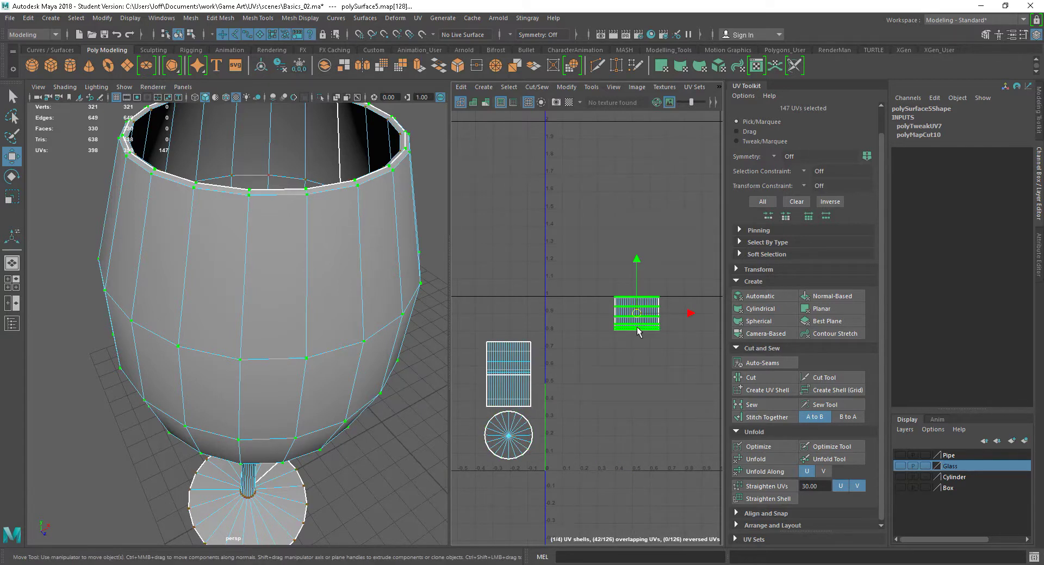
drag(634, 315, 620, 386)
- Unfold the UV shell of the bowl's outer surface
alt+right_drag(294, 320, 326, 325)
alt+drag(326, 318, 333, 344)
alt+right_drag(333, 344, 285, 373)
mouse_move(285, 375)
alt+mouse_down()
mouse_move(305, 329)
mouse_move(302, 375)
alt+mouse_up()
alt+right_drag(295, 311, 314, 321)
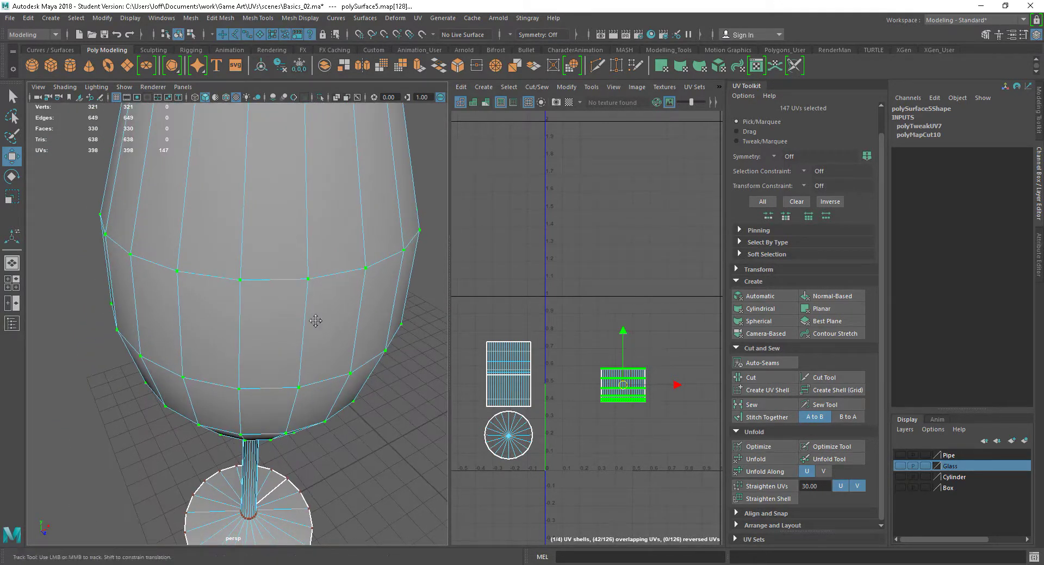
alt+drag(314, 321, 319, 363)
alt+right_drag(319, 363, 299, 372)
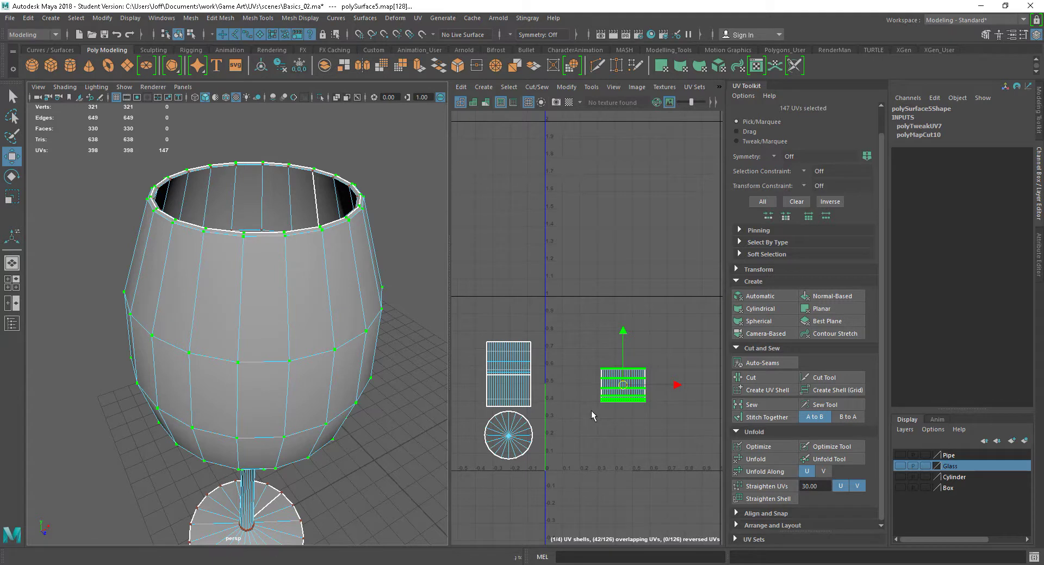
alt+drag(263, 328, 266, 337)
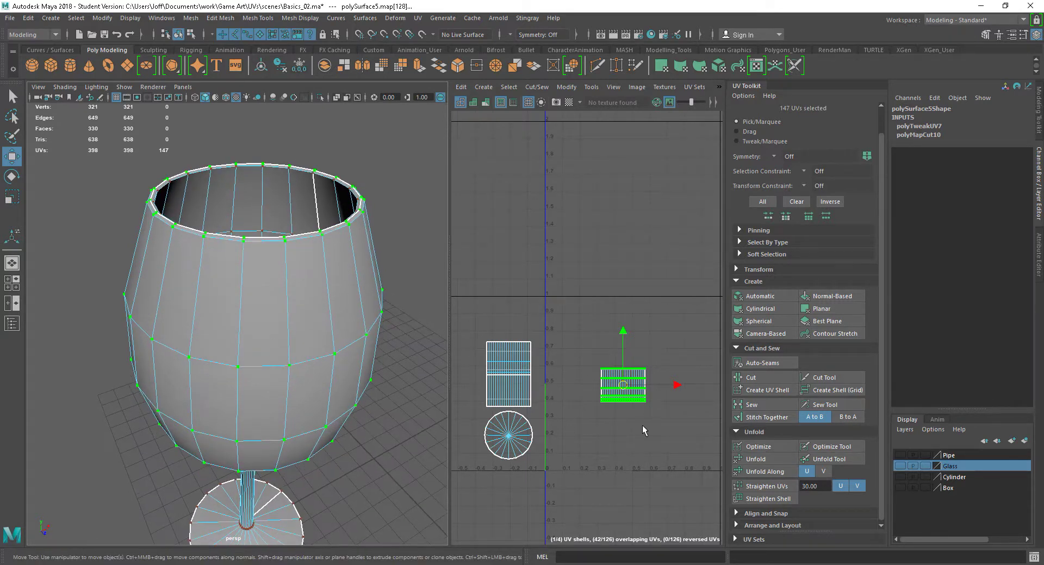
click(756, 460)
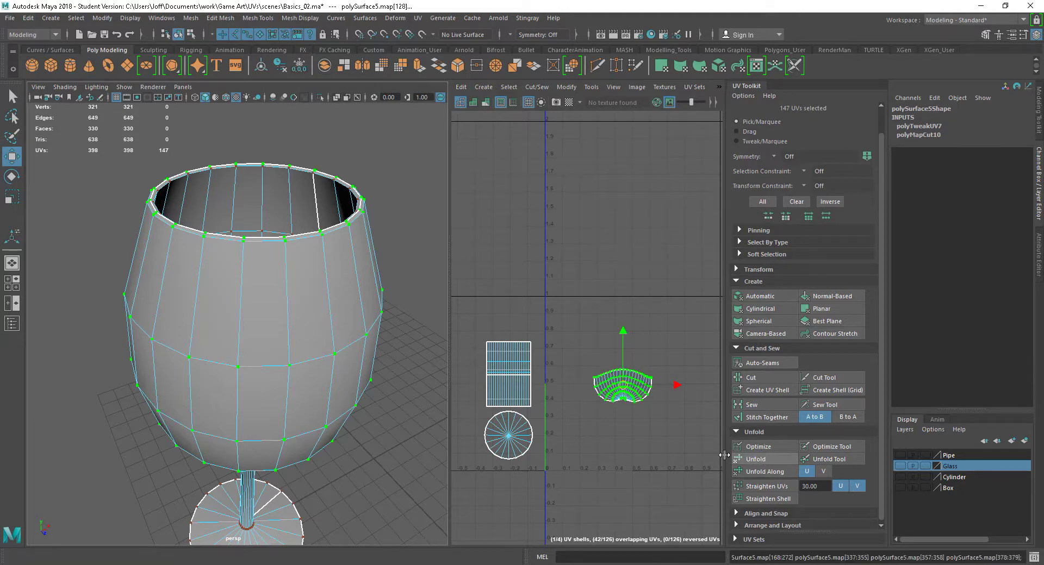
- Undo the unfolding of the outer bowl shell and the last shell moves
alt+right_drag(605, 400, 674, 442)
alt+middle_drag(674, 442, 618, 423)
alt+right_drag(559, 394, 620, 424)
mouse_move(290, 349)
alt+mouse_down()
mouse_move(155, 353)
mouse_move(294, 365)
alt+mouse_up()
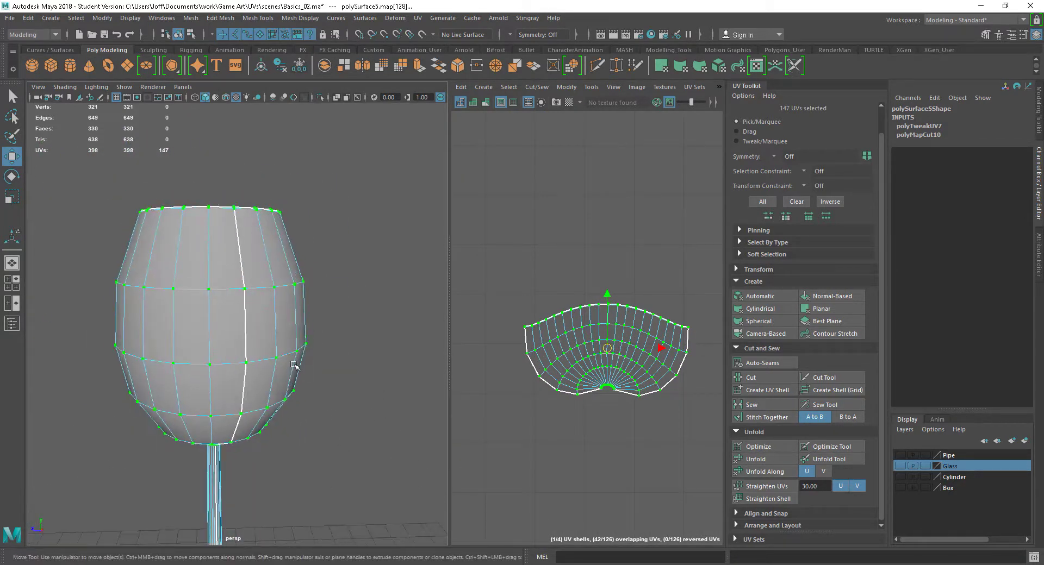
key(ctrl+z)
key(ctrl+z)
key(ctrl+z)
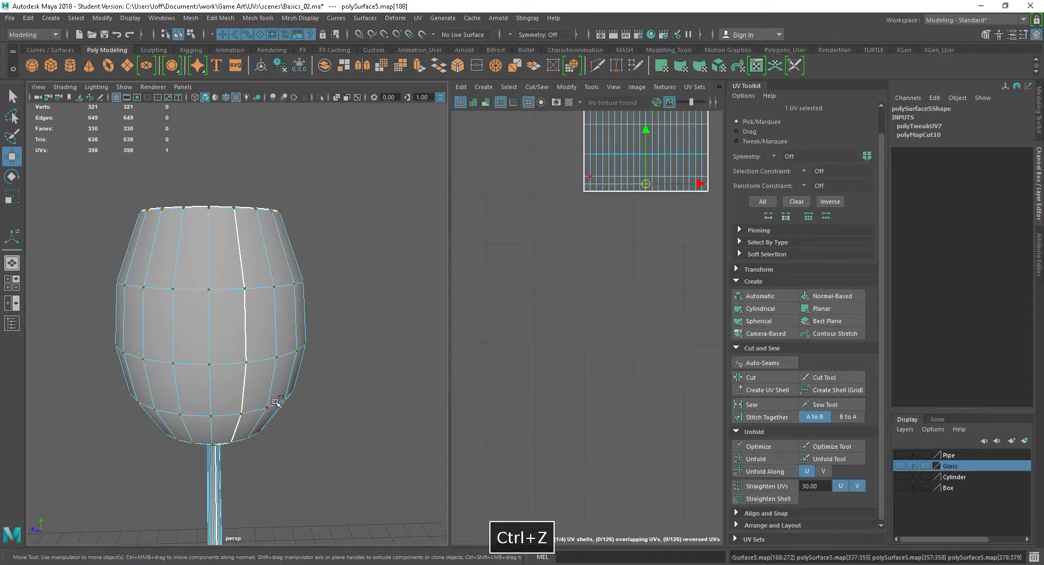
key(ctrl+z)
- Apply a planar UV projection to the whole duplicated wine glass
alt+drag(274, 400, 230, 362)
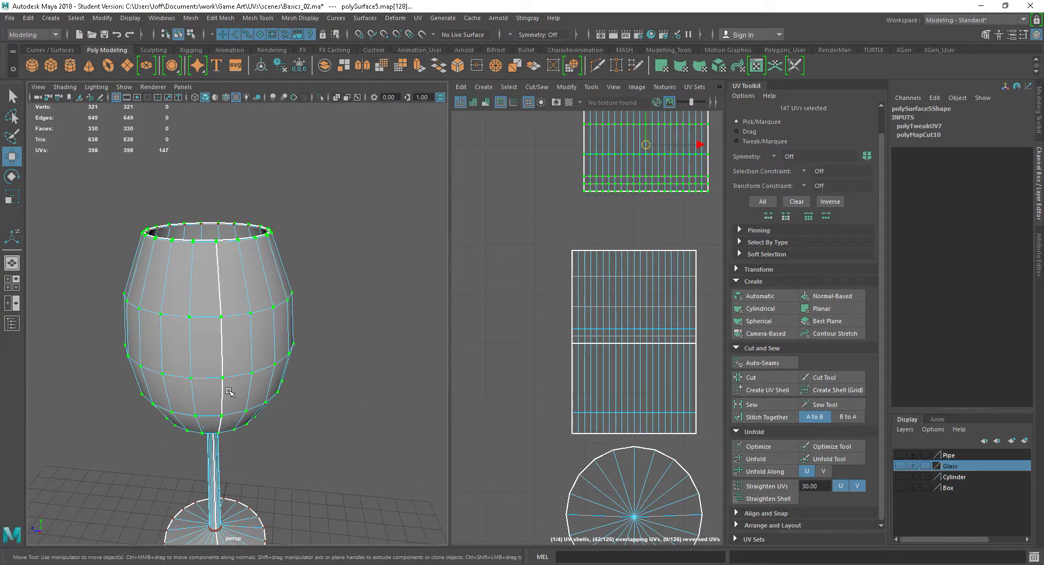
scroll(625, 380, down, 3)
alt+drag(305, 341, 239, 353)
right_drag(299, 263, 354, 247)
click(351, 255)
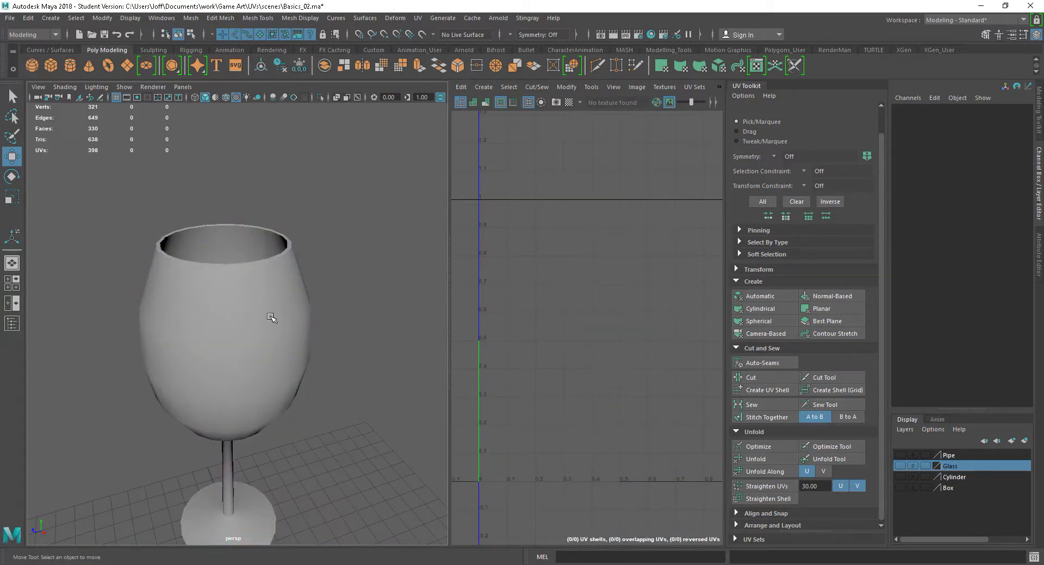
click(272, 317)
click(839, 319)
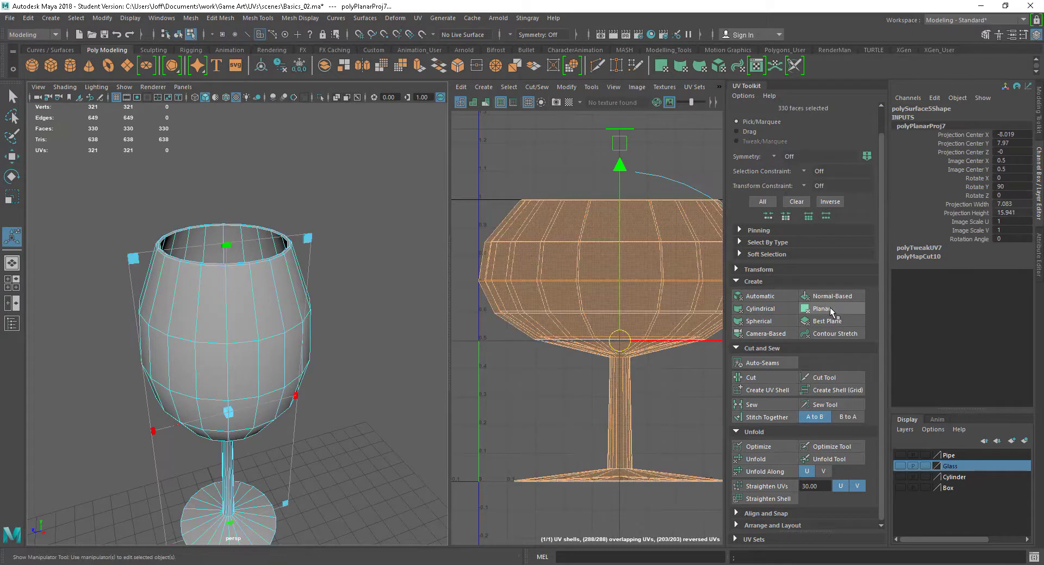
- Cut the UVs along the edge loop around the rim and the loop where the bowl meets the stem
mouse_move(275, 320)
alt+mouse_down()
mouse_move(305, 326)
mouse_move(290, 319)
alt+mouse_up()
alt+drag(240, 263, 275, 275)
alt+right_drag(275, 276, 257, 293)
right_drag(251, 239, 251, 240)
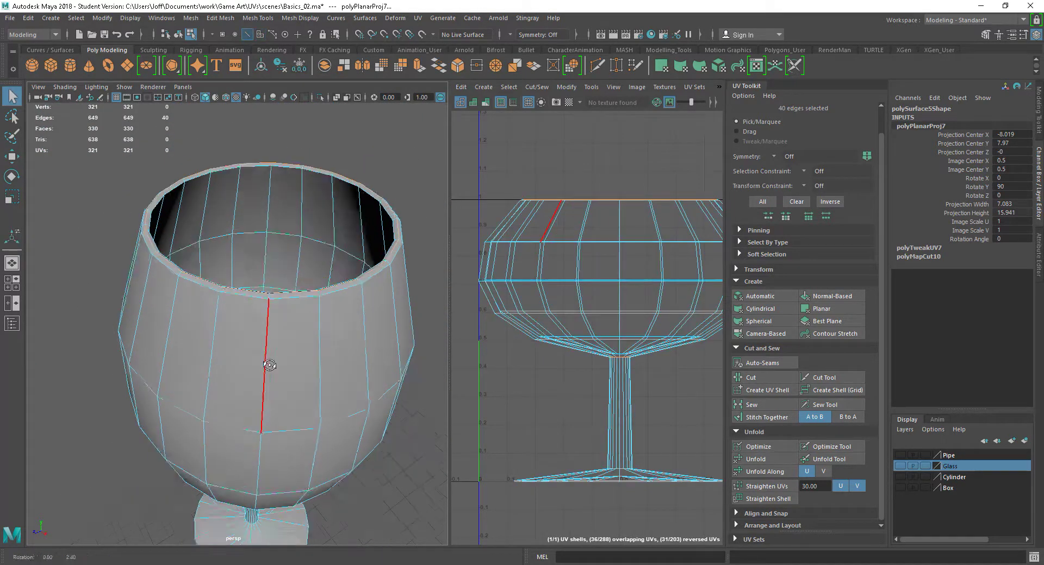
double_click(255, 339)
double_click(255, 335)
alt+drag(269, 416, 292, 328)
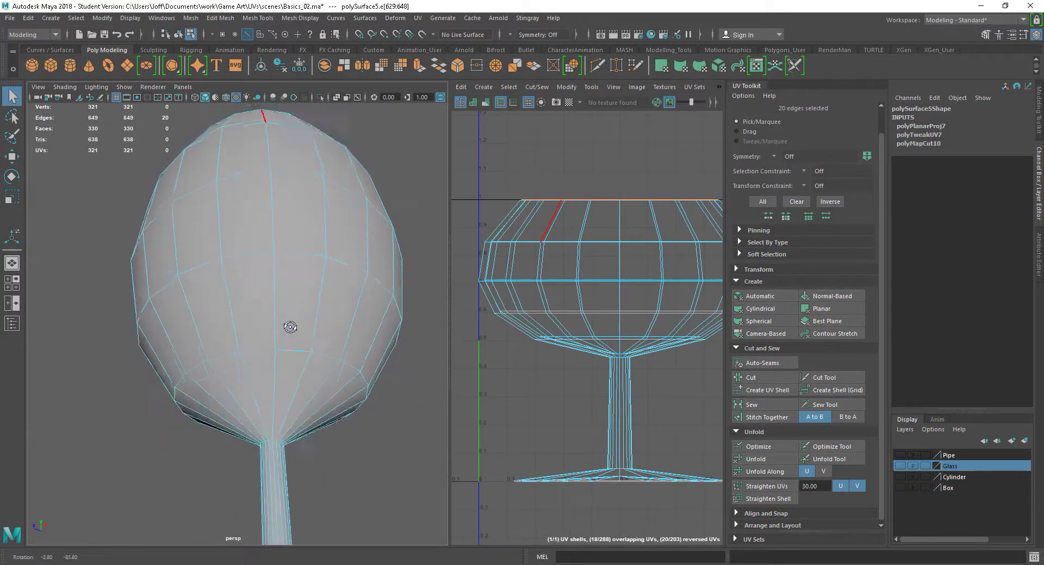
shift+double_click(275, 437)
alt+drag(275, 438, 361, 435)
shift+right_drag(610, 341, 582, 358)
- Move the outer bowl shell up into the UV tile above and the remaining glass shells out of the first tile
scroll(641, 414, down, 3)
right_drag(634, 366, 670, 358)
double_click(673, 348)
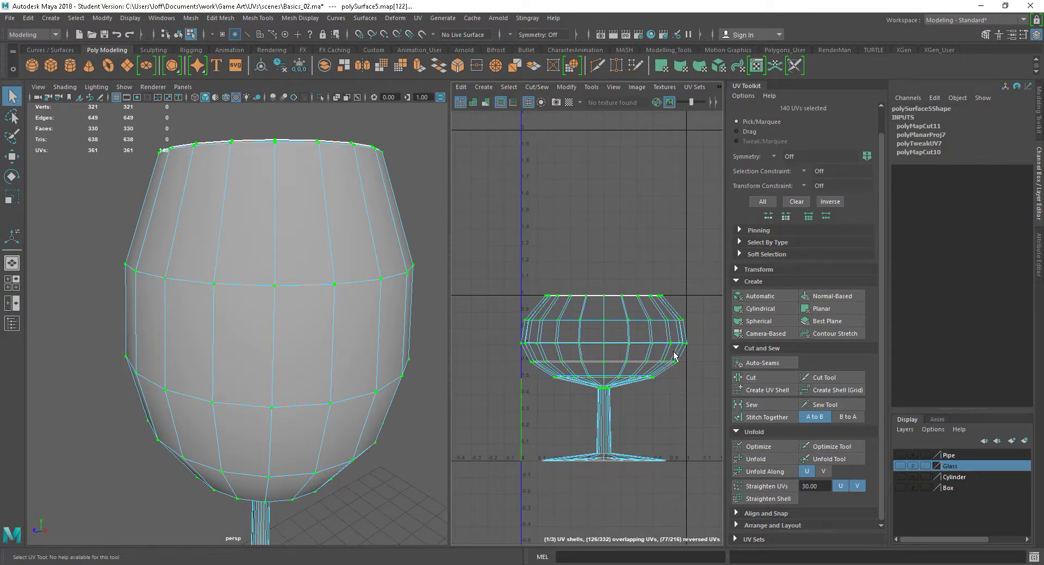
key(w)
drag(607, 345, 607, 220)
scroll(607, 220, down, 3)
double_click(640, 373)
drag(621, 379, 495, 391)
- Unfold the separated outer bowl shell without adding a vertical seam
double_click(628, 283)
scroll(639, 379, up, 2)
alt+middle_drag(643, 375, 638, 395)
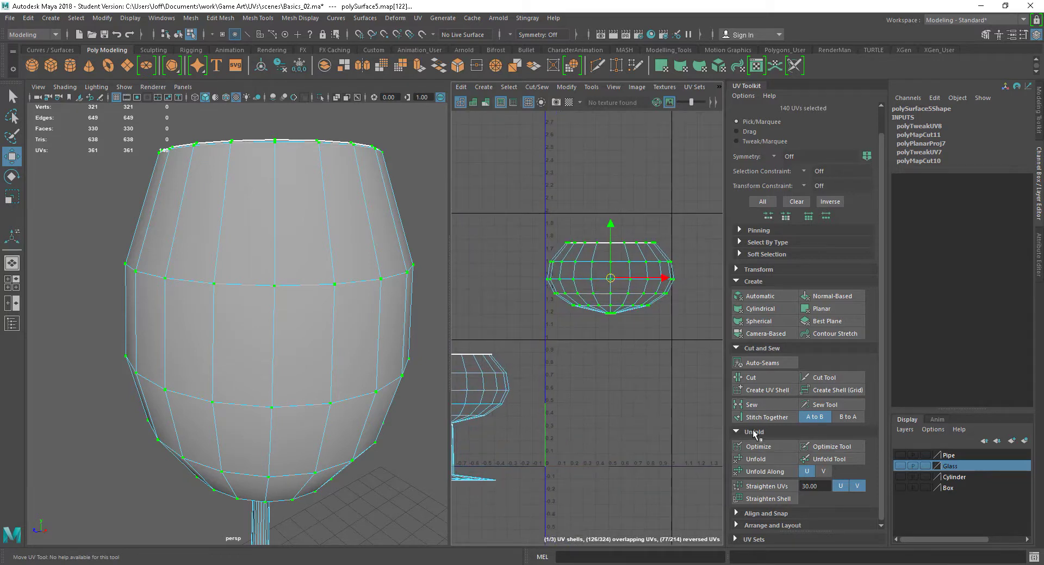
alt+drag(340, 342, 245, 348)
alt+drag(310, 347, 266, 356)
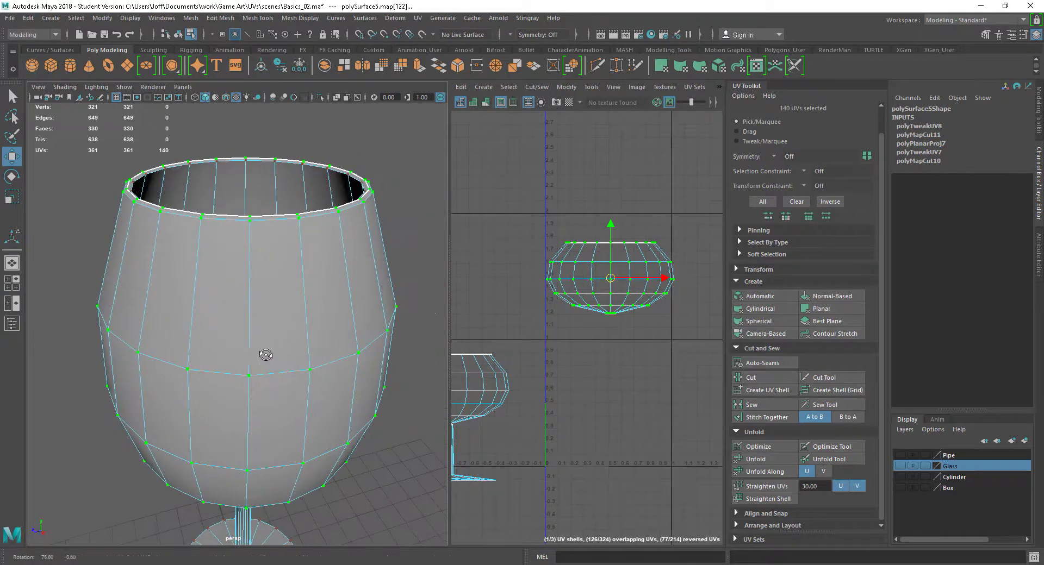
alt+right_drag(337, 351, 306, 346)
alt+drag(306, 346, 342, 338)
click(770, 460)
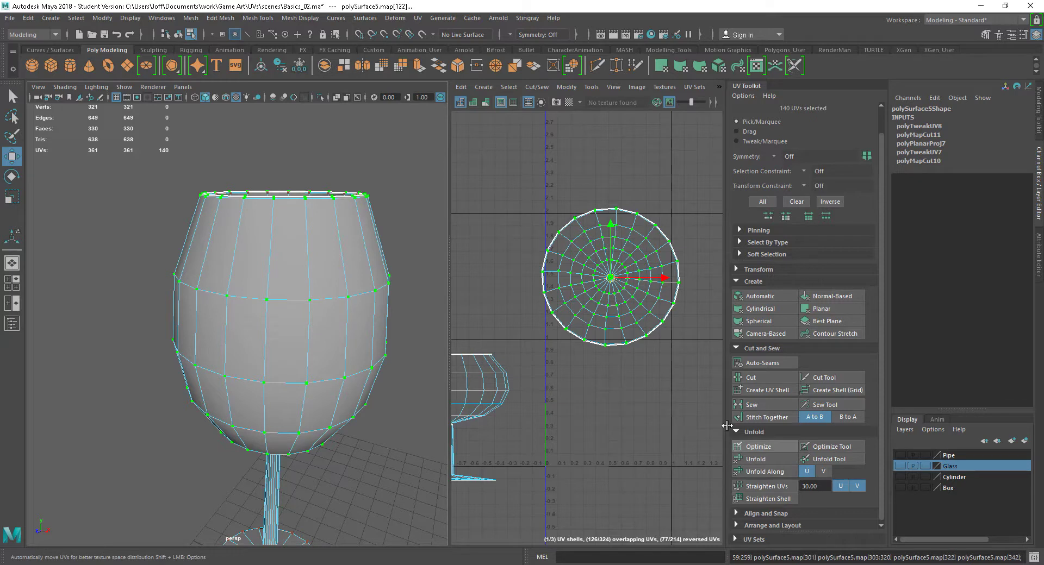
- Display the checker map on the wine glass to check the bowl for texture distortion
mouse_move(275, 274)
alt+mouse_down()
mouse_move(277, 234)
mouse_move(288, 275)
alt+mouse_up()
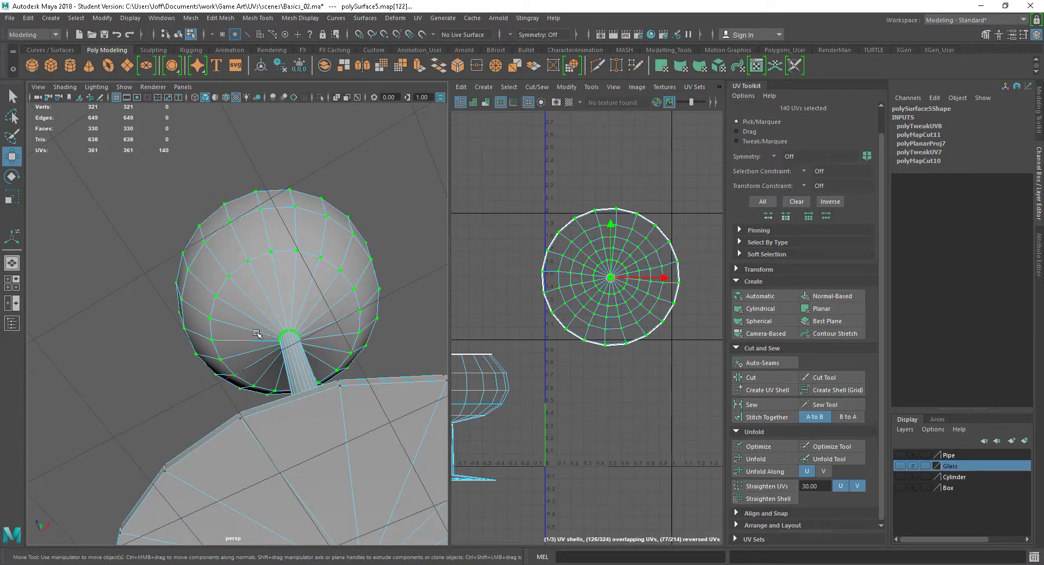
alt+drag(314, 231, 325, 331)
click(566, 104)
alt+drag(302, 286, 299, 304)
alt+right_drag(270, 298, 332, 320)
alt+middle_drag(349, 322, 343, 325)
alt+right_drag(343, 326, 218, 193)
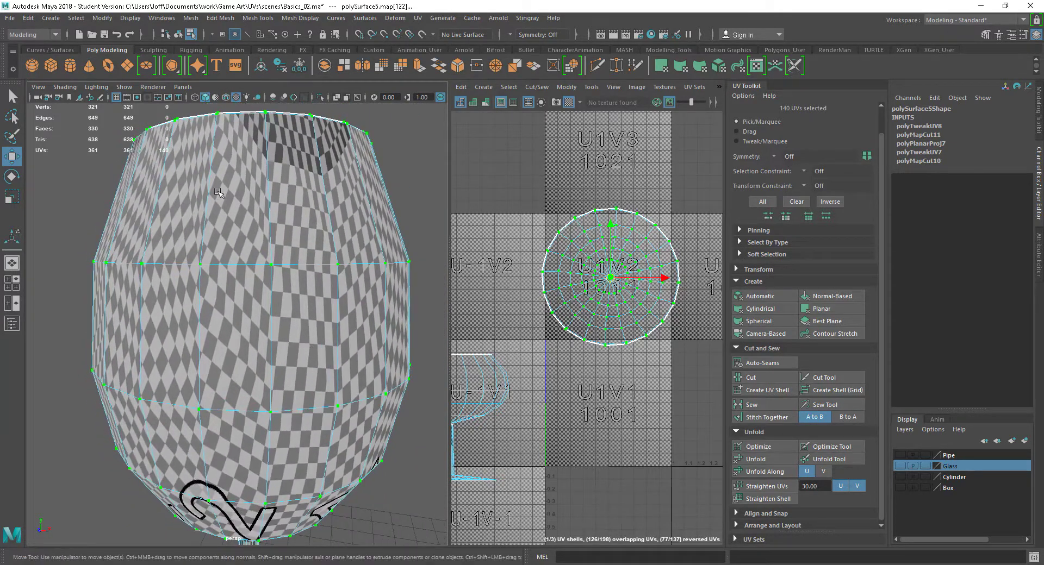
- Examine the checker pattern on the bowl from the underside near the stem up to the rim
alt+drag(307, 298, 285, 280)
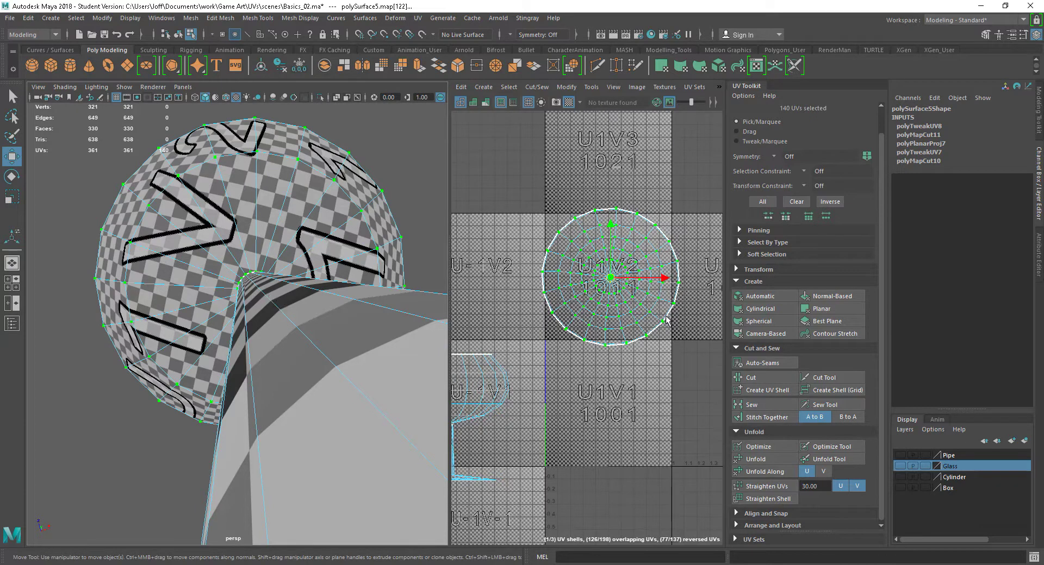
scroll(652, 312, up, 3)
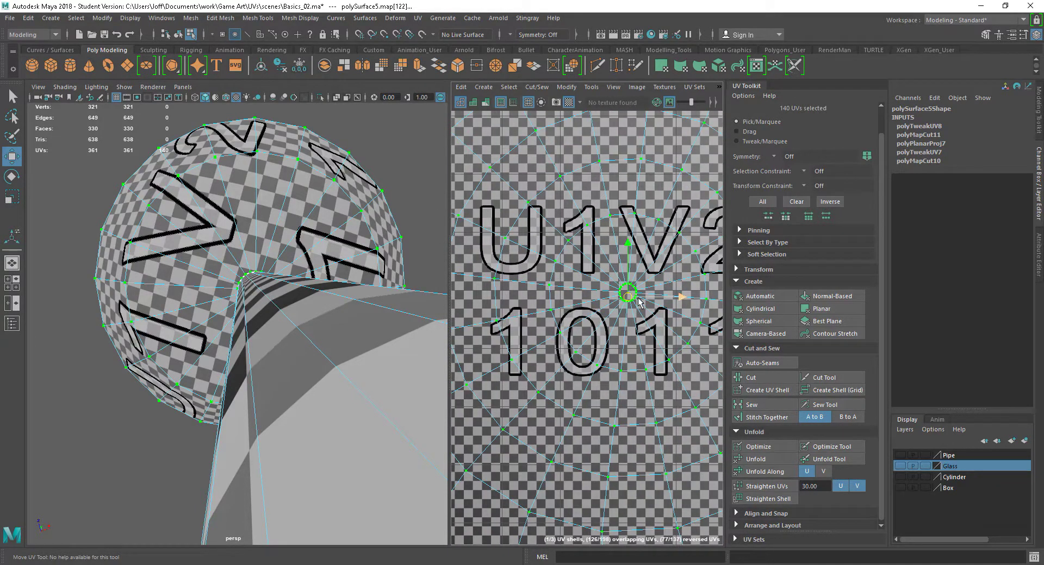
alt+drag(353, 229, 392, 418)
scroll(326, 358, down, 3)
alt+drag(308, 321, 306, 367)
key(f)
alt+drag(354, 362, 238, 297)
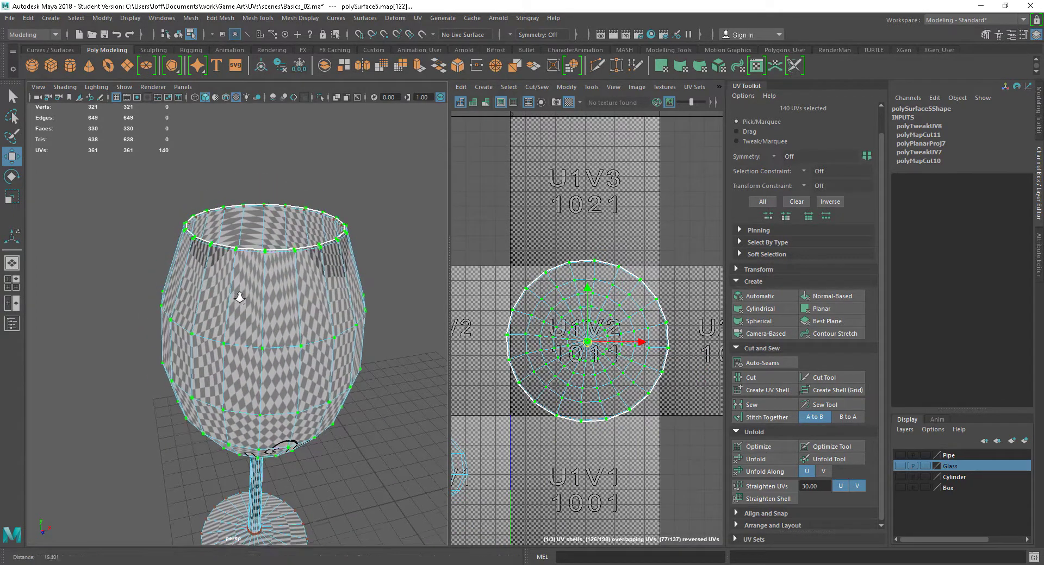
alt+right_drag(238, 297, 326, 310)
alt+drag(326, 310, 337, 355)
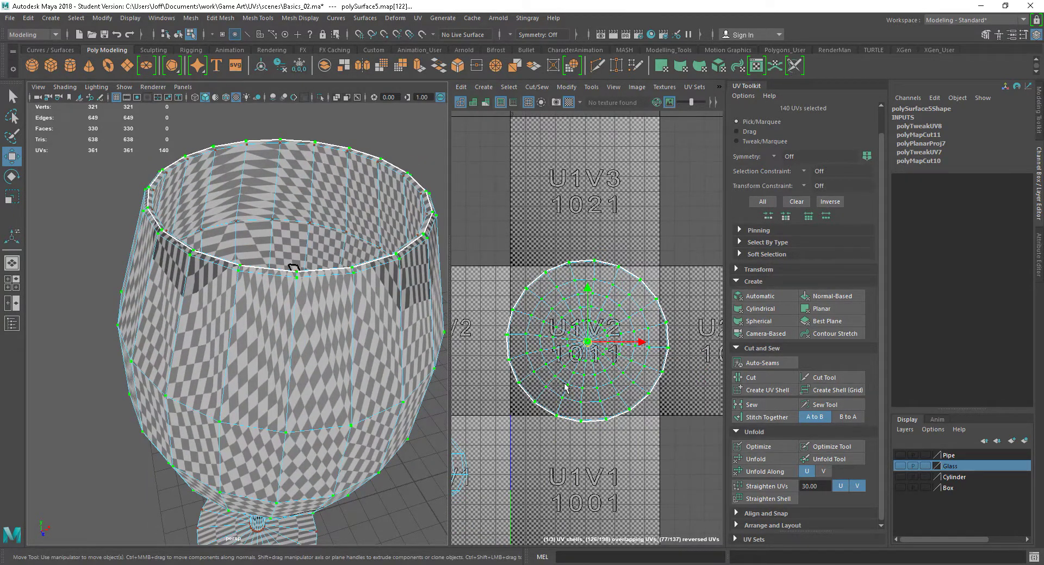
- Cut the outer bowl shell along one vertical line of edges running from the rim to the stem
right_click(585, 387)
click(583, 357)
scroll(598, 383, up, 5)
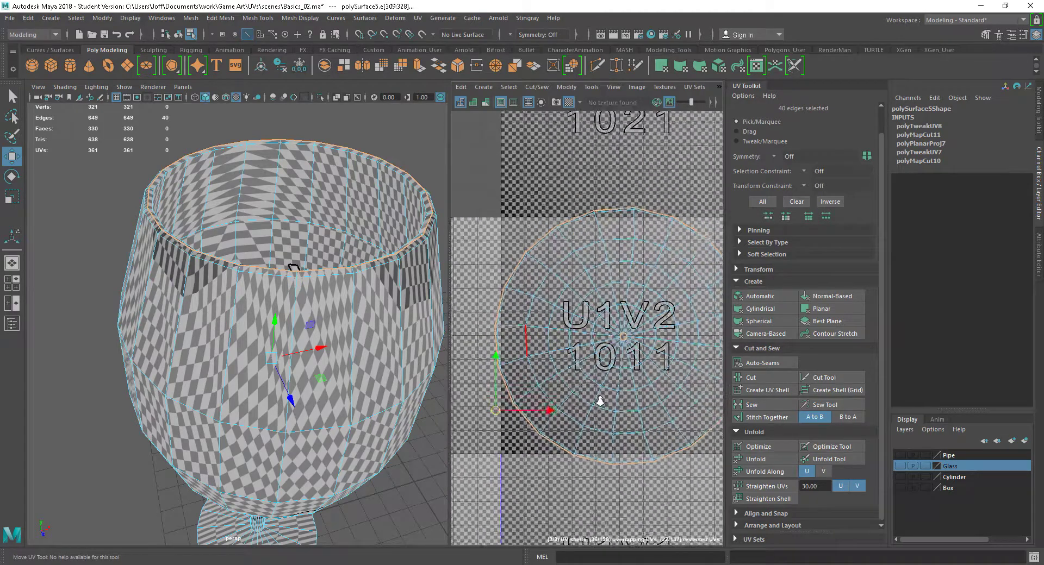
alt+right_drag(598, 382, 601, 382)
double_click(586, 227)
key(w)
scroll(625, 374, up, 5)
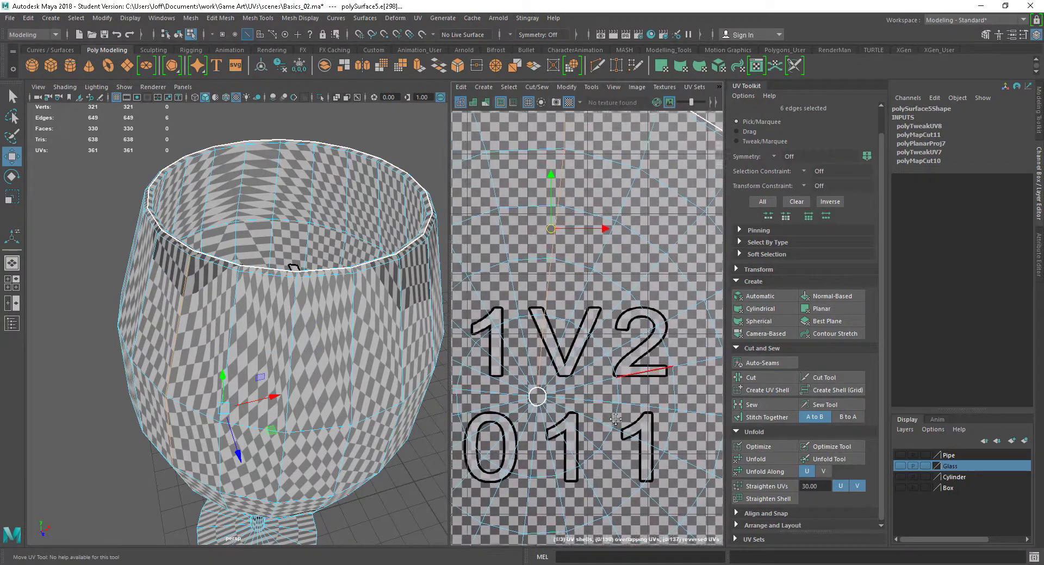
alt+right_drag(623, 441, 627, 383)
alt+middle_drag(627, 380, 611, 352)
shift+right_click(542, 348)
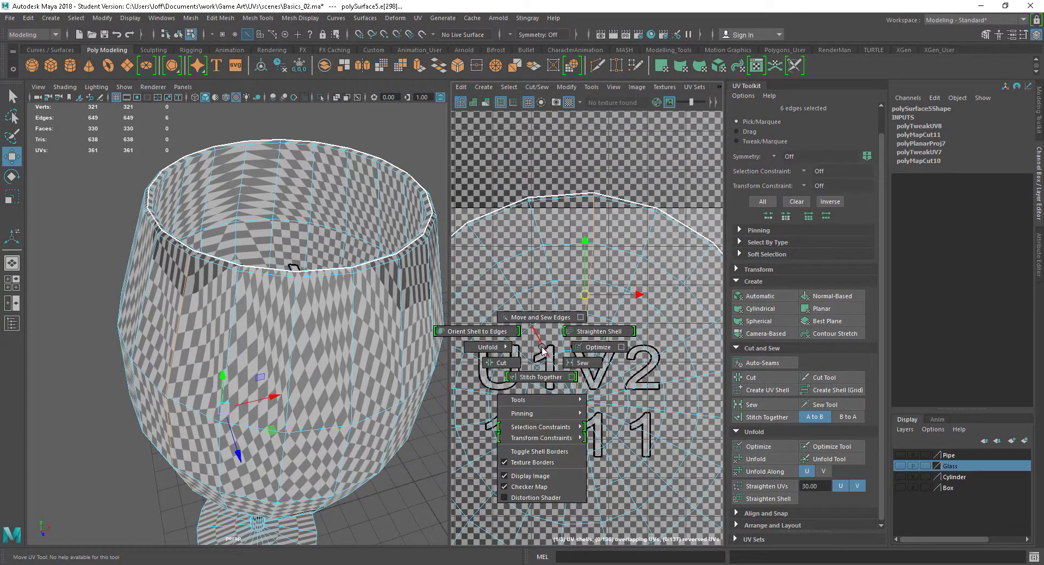
shift+right_drag(505, 363, 505, 364)
- Unfold the outer bowl shell again with its new vertical seam
alt+right_drag(623, 437, 604, 406)
alt+middle_drag(604, 406, 597, 383)
right_drag(597, 382, 640, 383)
double_click(640, 383)
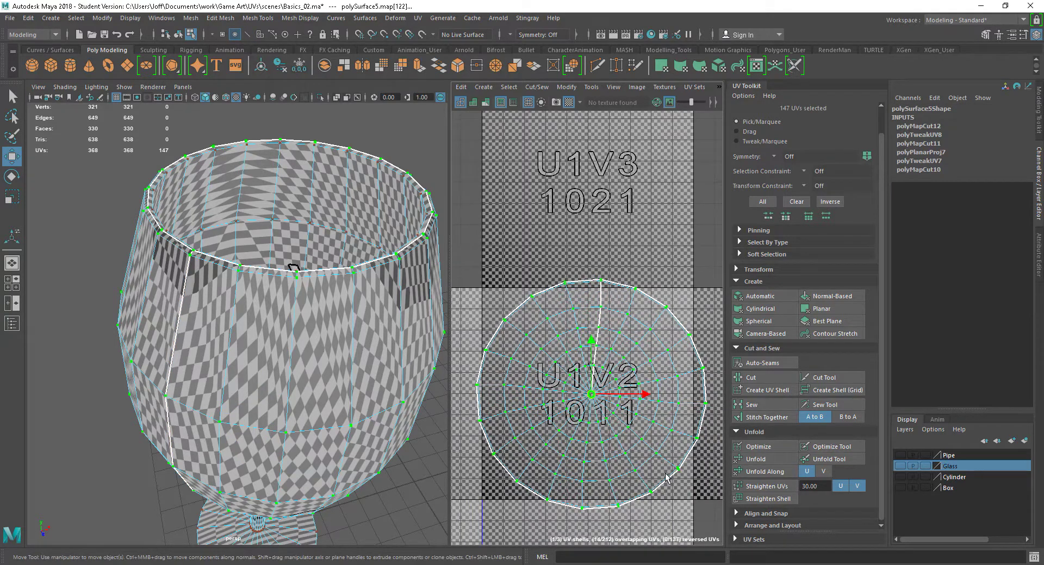
click(763, 462)
scroll(602, 419, down, 3)
alt+middle_drag(602, 418, 601, 399)
- Examine the checker pattern around the bowl and along its vertical seam, and return to object mode
alt+drag(366, 430, 309, 400)
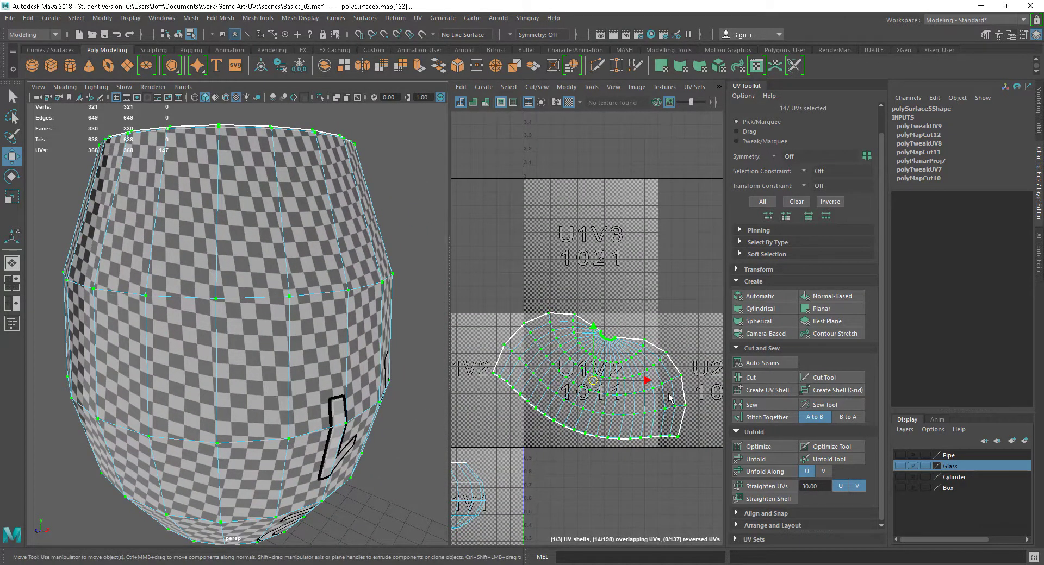
alt+drag(238, 386, 326, 291)
alt+right_drag(309, 326, 342, 429)
alt+middle_drag(342, 429, 343, 389)
alt+right_drag(387, 449, 340, 407)
alt+drag(340, 407, 358, 466)
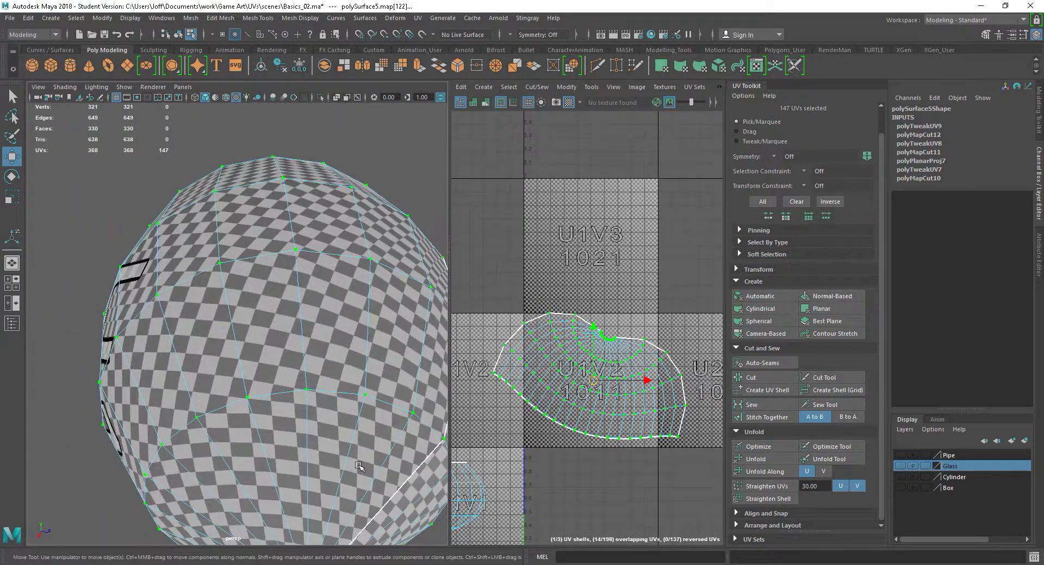
alt+middle_drag(359, 467, 360, 402)
alt+right_drag(360, 402, 277, 321)
alt+drag(277, 321, 299, 380)
alt+drag(285, 336, 287, 356)
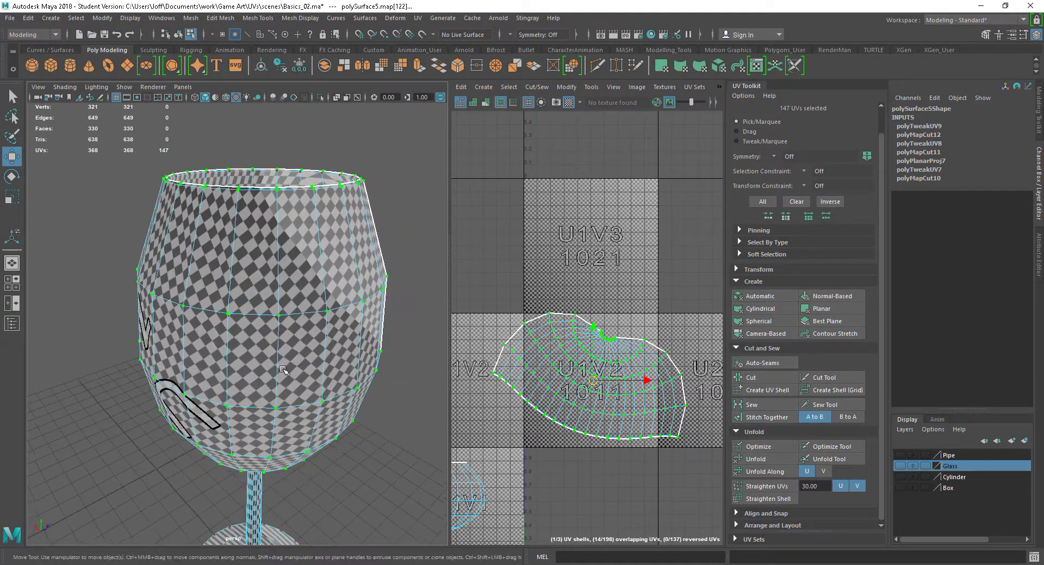
alt+right_drag(288, 356, 324, 375)
alt+drag(325, 375, 395, 435)
alt+right_drag(395, 435, 349, 405)
right_drag(290, 250, 292, 249)
click(370, 283)
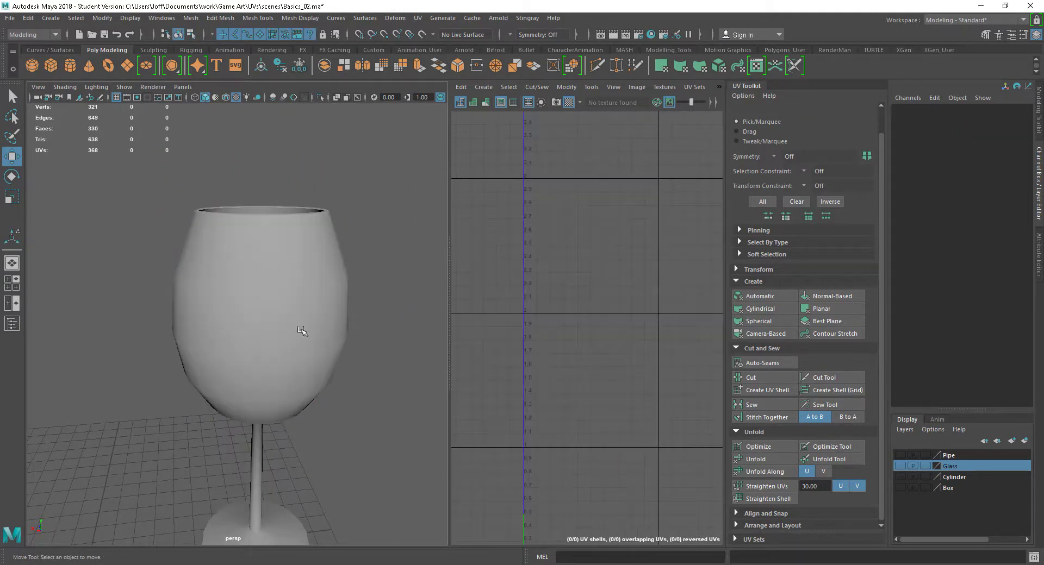
- Duplicate the wine glass and move the copy about 9 units along X, beside the original
click(301, 330)
alt+right_drag(386, 382, 304, 331)
alt+drag(304, 330, 319, 337)
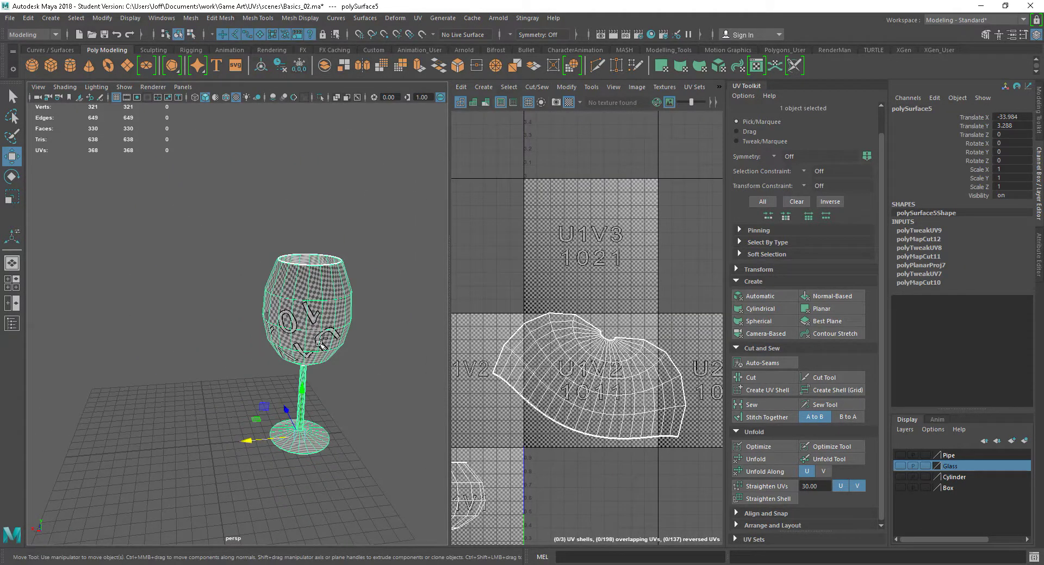
key(ctrl+d)
drag(278, 437, 178, 442)
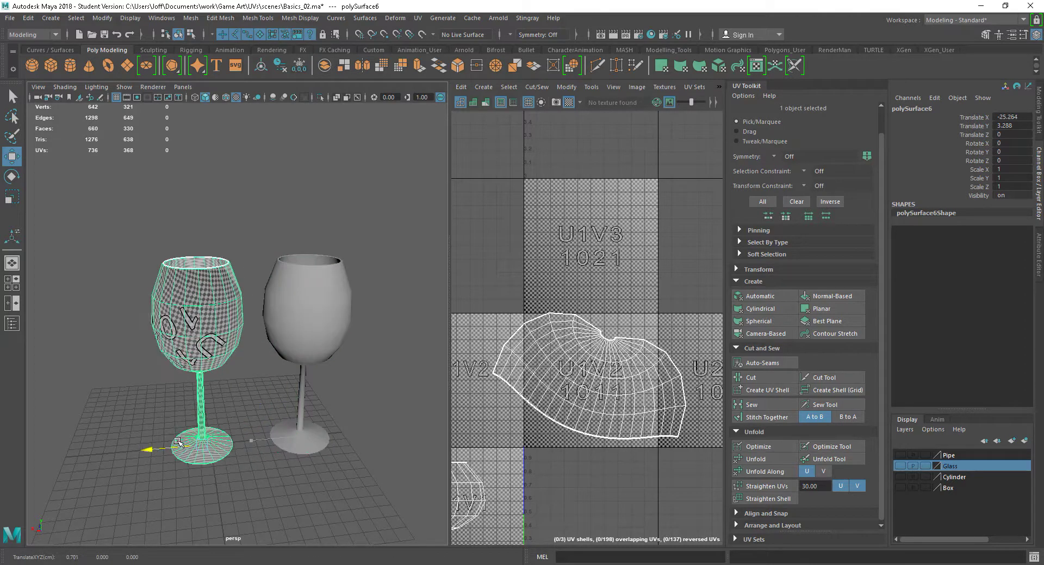
- Apply a cylindrical projection to the copy's outer bowl shell and move the new shell up to empty UV space
alt+middle_drag(213, 355, 263, 362)
alt+right_drag(266, 363, 405, 431)
alt+right_drag(635, 427, 590, 403)
alt+right_drag(339, 432, 284, 367)
right_drag(585, 415, 585, 446)
double_click(594, 416)
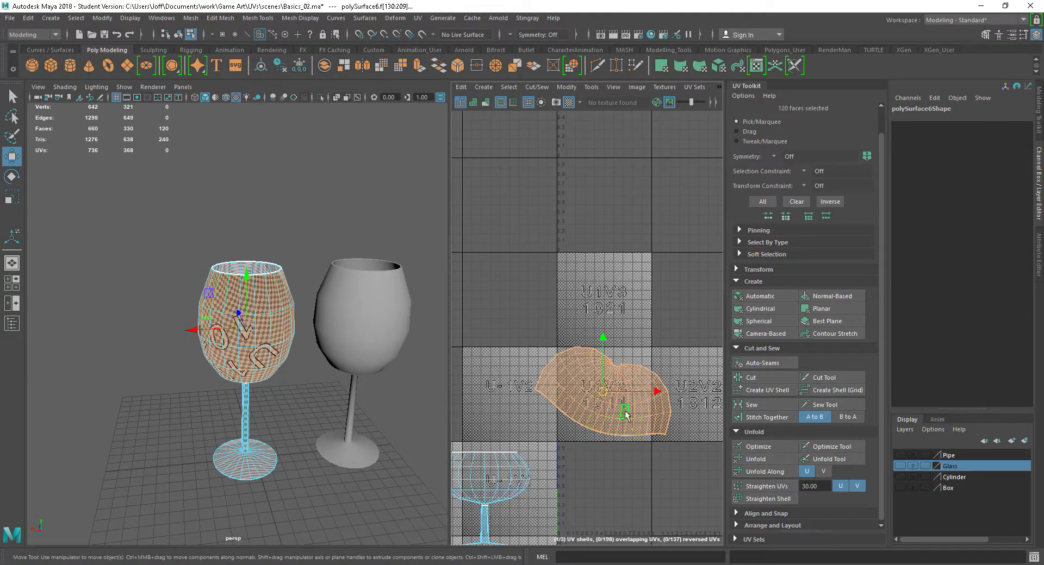
key(f)
alt+drag(333, 391, 319, 394)
click(763, 310)
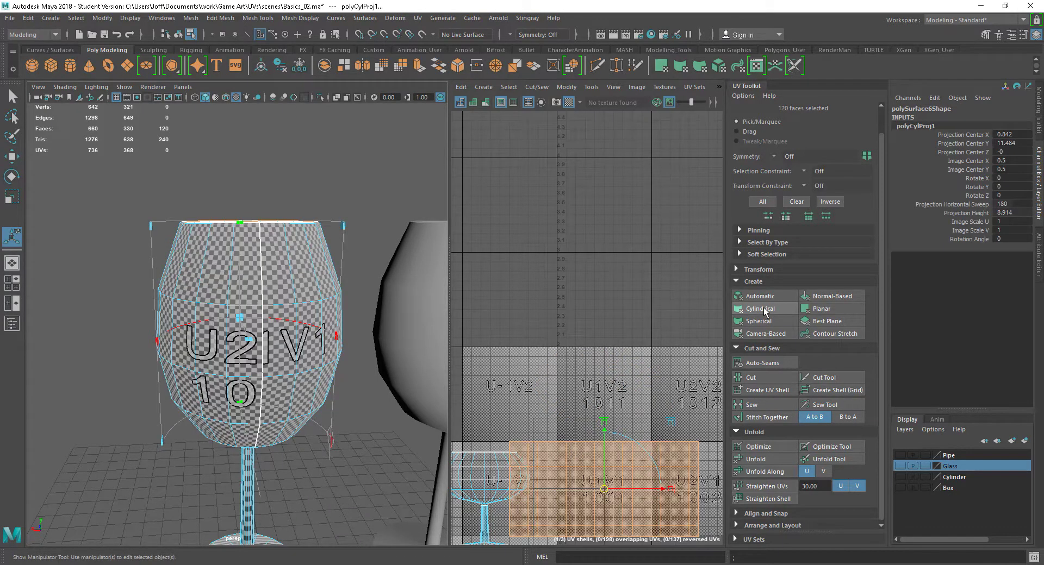
scroll(620, 494, down, 1)
drag(614, 493, 614, 359)
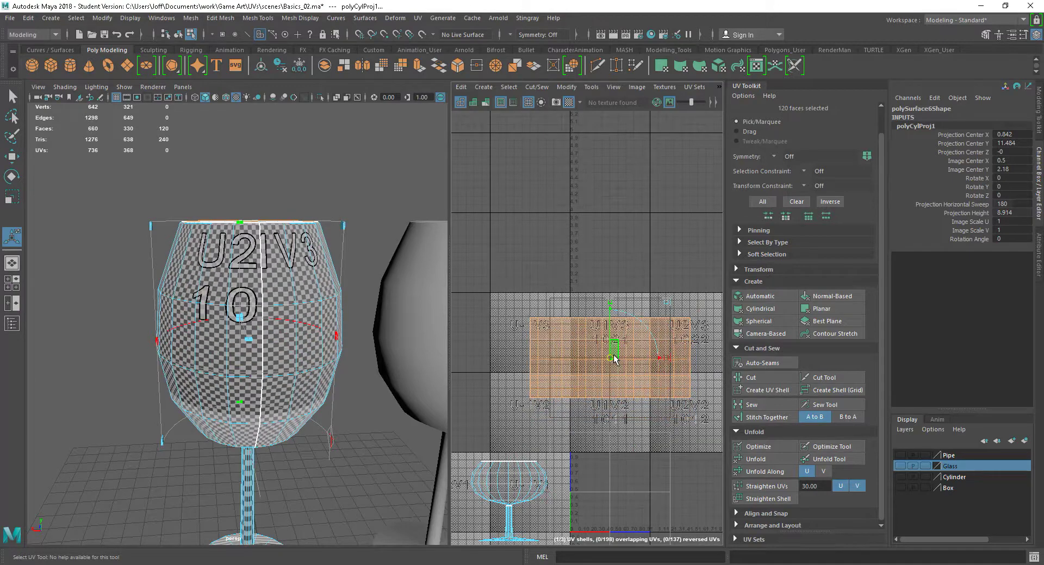
- Examine the checker pattern on the cylindrically projected bowl, from the sides down to the stem
scroll(236, 377, up, 4)
scroll(236, 376, up, 2)
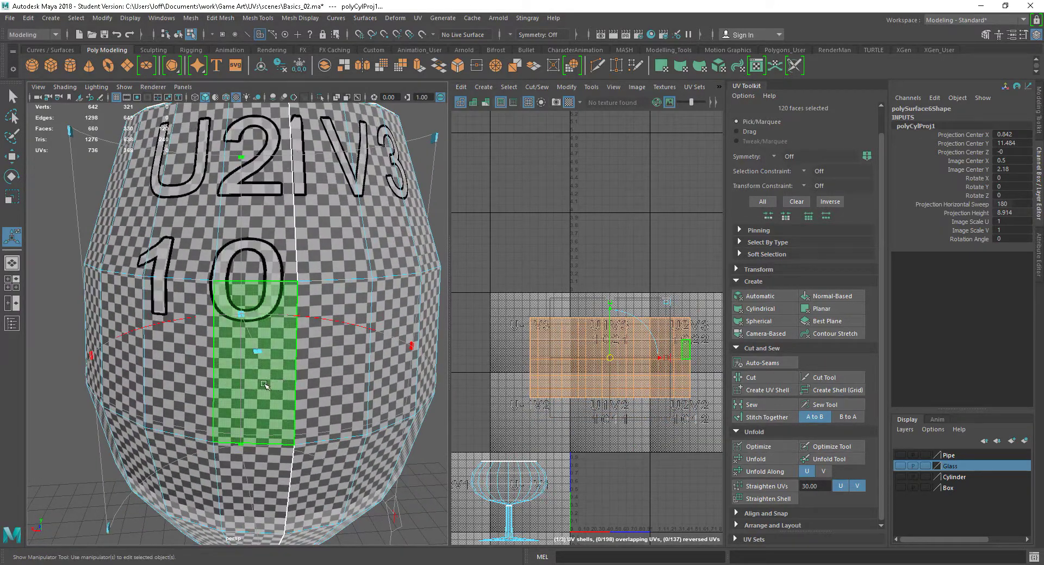
alt+drag(333, 429, 335, 408)
scroll(336, 410, up, 2)
scroll(336, 409, up, 2)
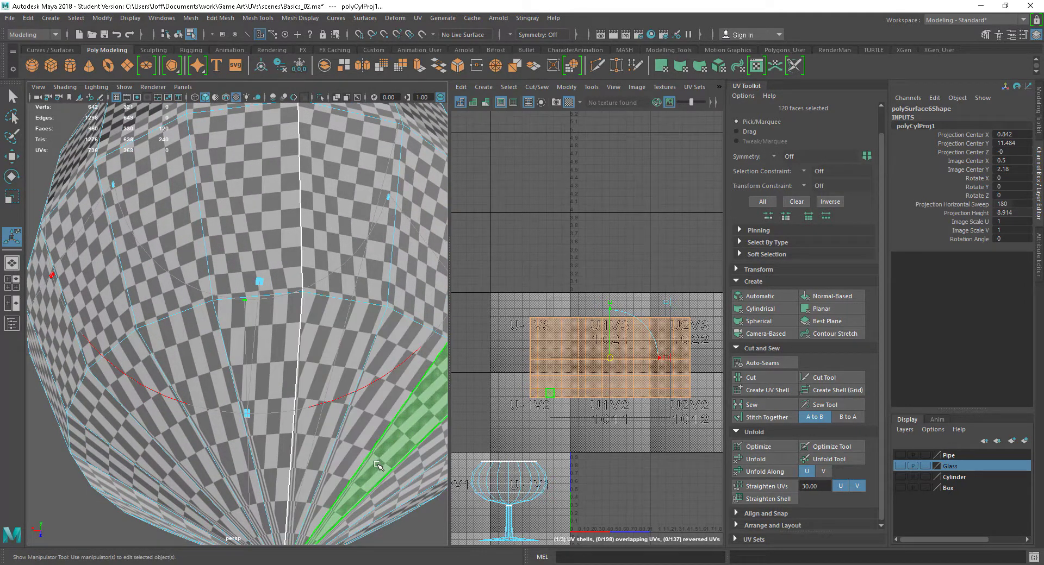
scroll(383, 470, down, 4)
alt+drag(331, 409, 328, 440)
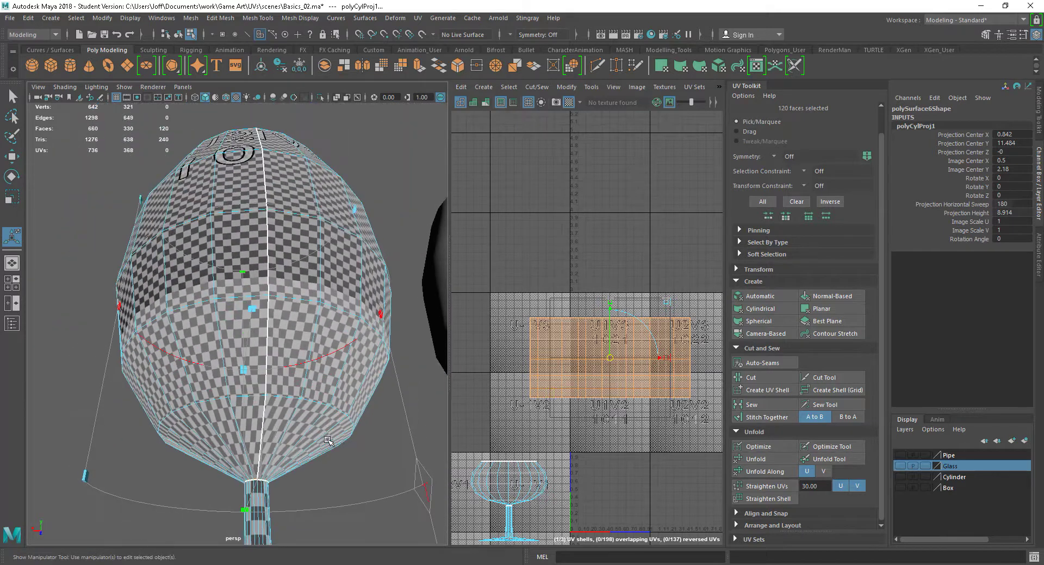
- Scale the two lowest rows of the bowl's UVs inward horizontally so the shell tapers toward the stem
right_click(579, 387)
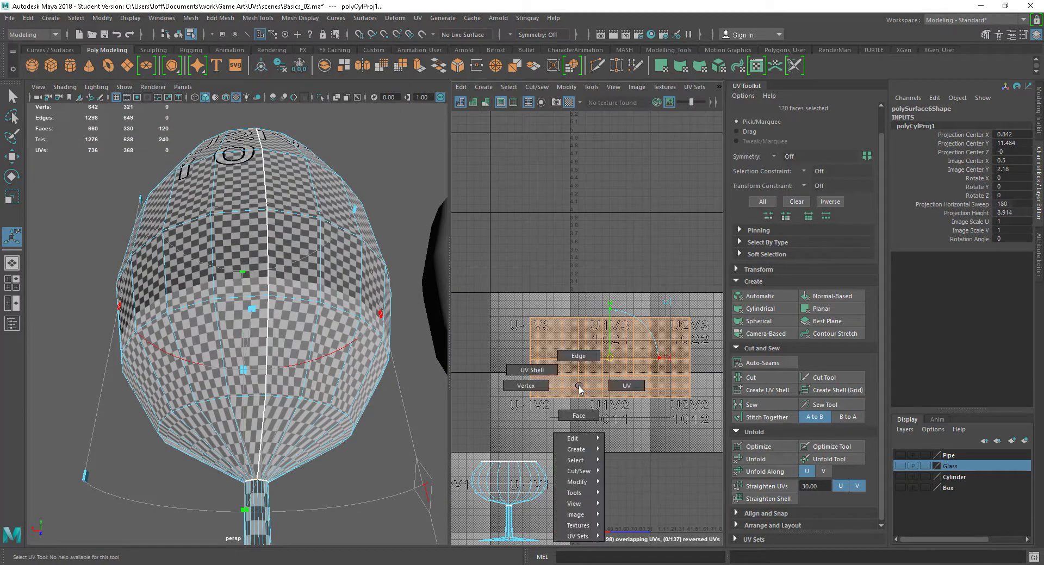
click(626, 386)
drag(699, 397, 704, 392)
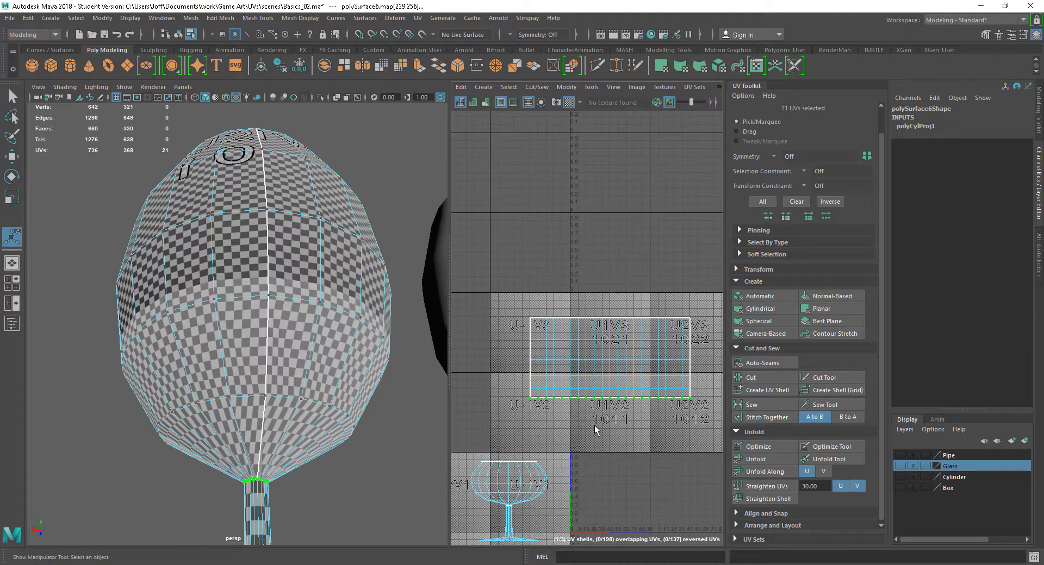
key(r)
drag(667, 403, 622, 399)
drag(513, 390, 513, 394)
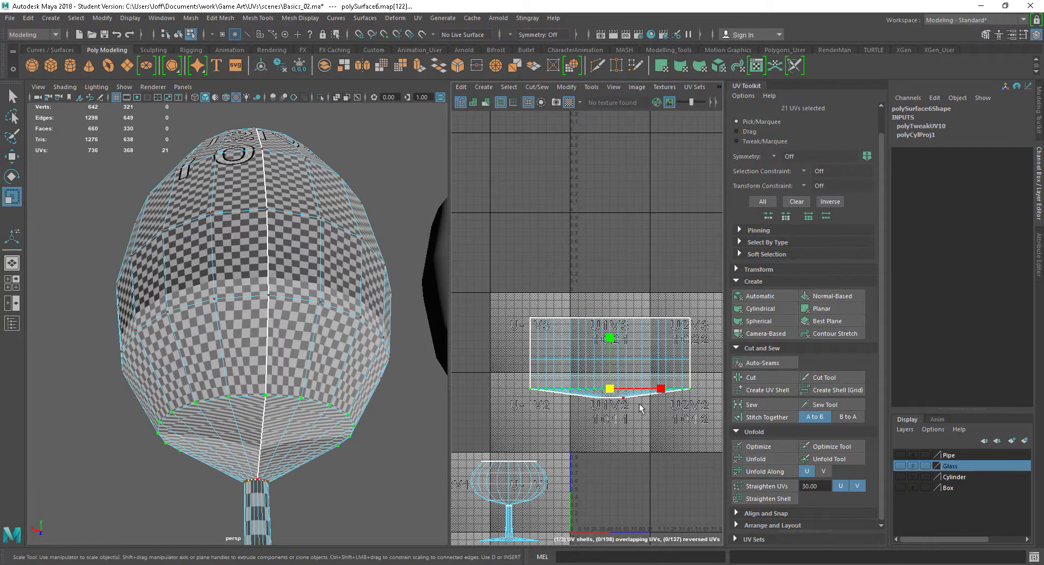
drag(659, 390, 638, 391)
alt+drag(389, 375, 419, 427)
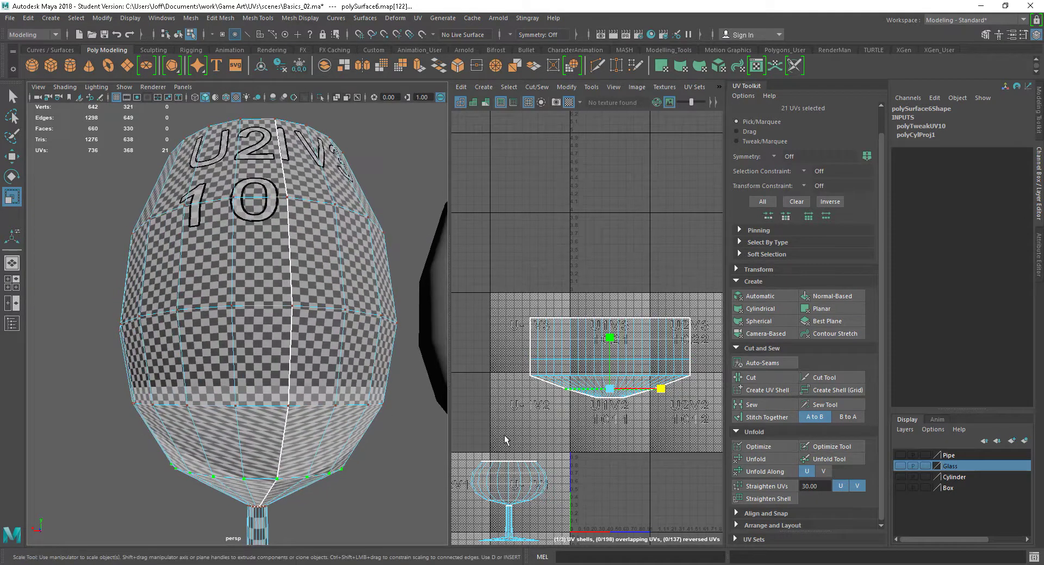
- Unfold the whole tapered bowl shell and check the checker pattern along its seam and around the rim
right_drag(637, 388, 663, 387)
double_click(652, 378)
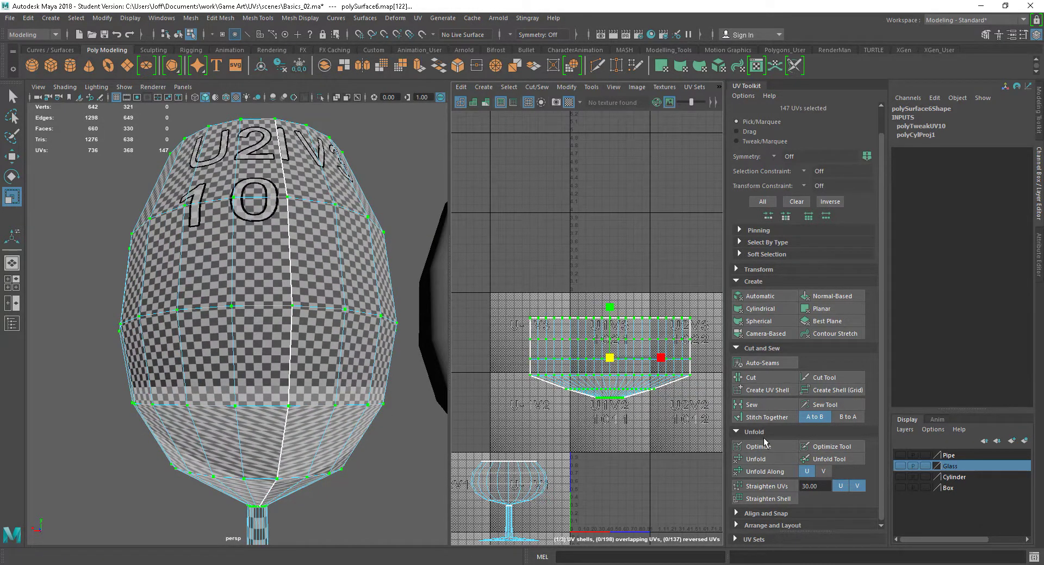
click(761, 460)
alt+drag(329, 394, 308, 368)
alt+right_drag(313, 380, 332, 381)
alt+drag(293, 380, 291, 397)
alt+right_drag(341, 404, 314, 376)
alt+drag(317, 373, 314, 384)
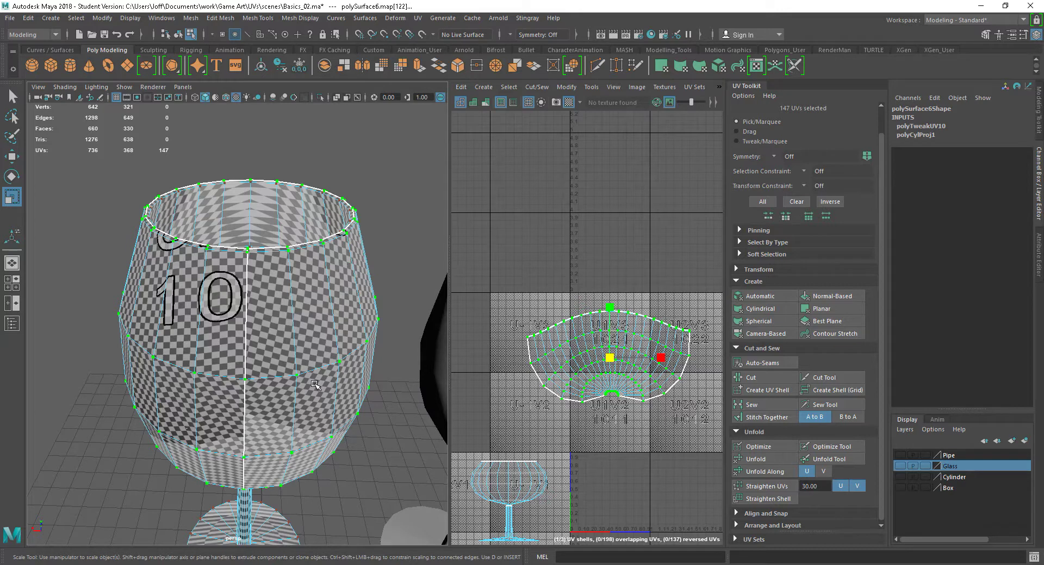
- Return to object mode and compare the re-projected glass with the original beside it
right_drag(307, 297, 338, 260)
alt+right_drag(381, 389, 334, 363)
click(333, 365)
alt+drag(335, 428, 288, 403)
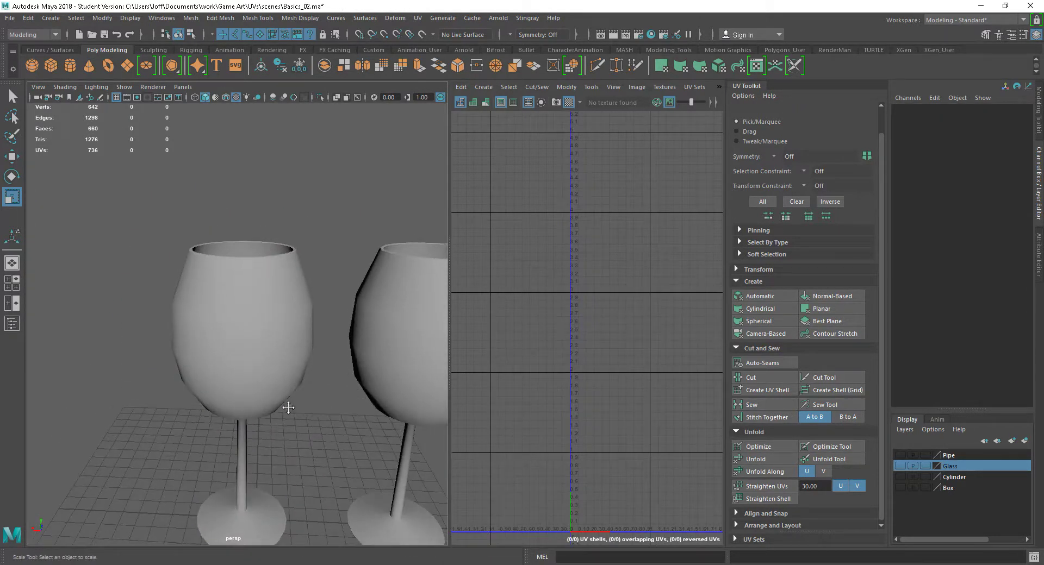
alt+middle_drag(289, 406, 213, 342)
click(210, 311)
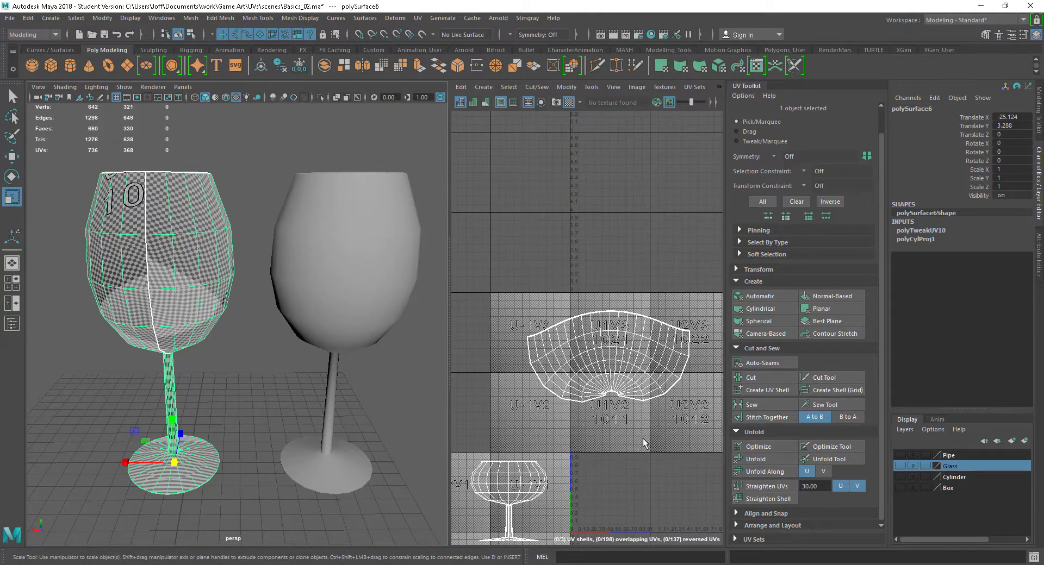
alt+right_drag(305, 398, 238, 330)
alt+drag(238, 331, 256, 368)
right_drag(202, 263, 211, 300)
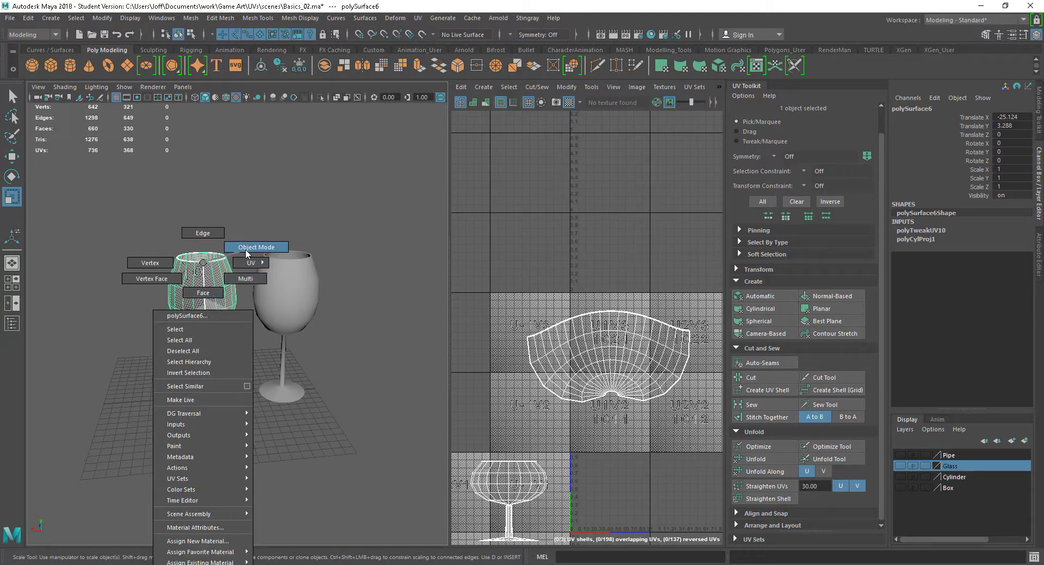
right_drag(246, 252, 246, 250)
click(236, 220)
alt+drag(263, 306, 258, 307)
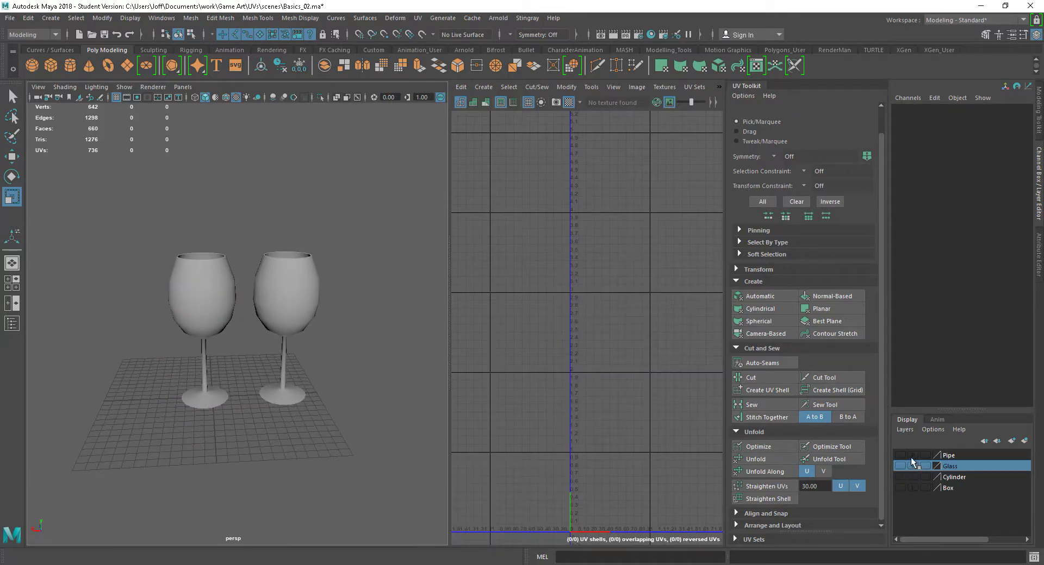
- Show the Pipe display layer and duplicate the pipe
click(900, 456)
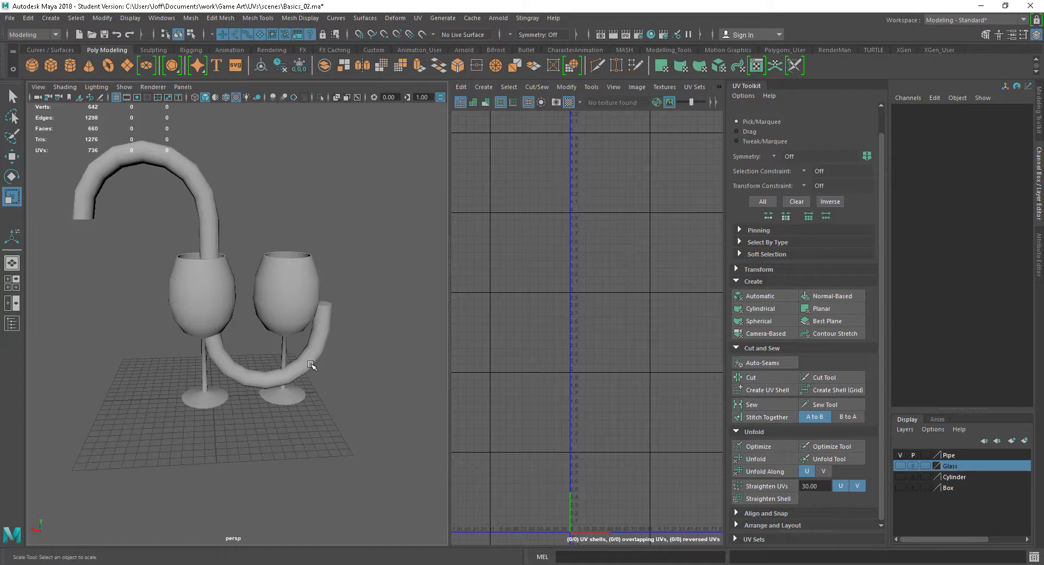
click(280, 378)
key(ctrl+d)
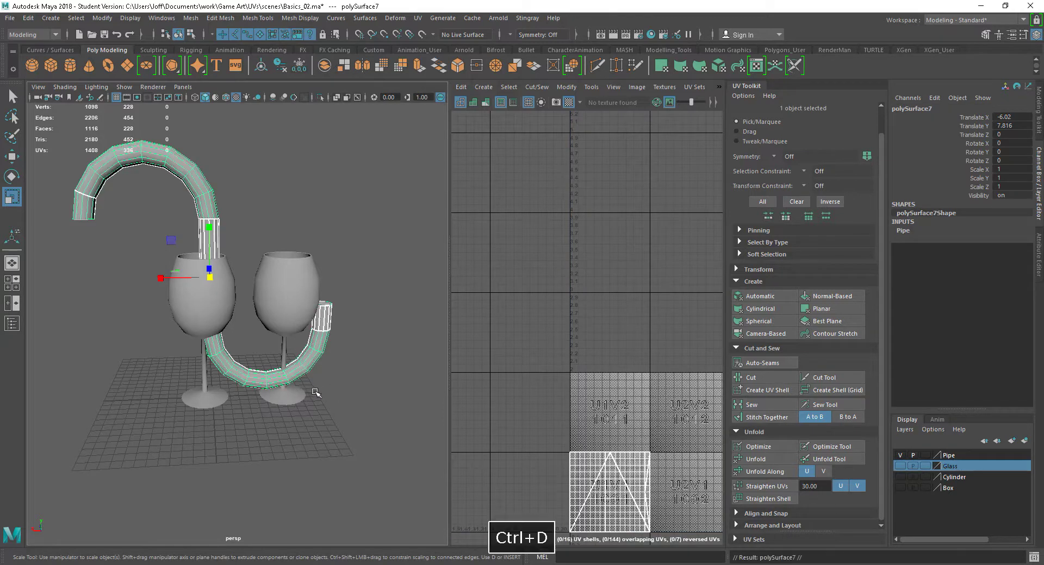
- Remove the duplicated pipe from the Pipe display layer and hide that layer
right_click(946, 471)
click(959, 370)
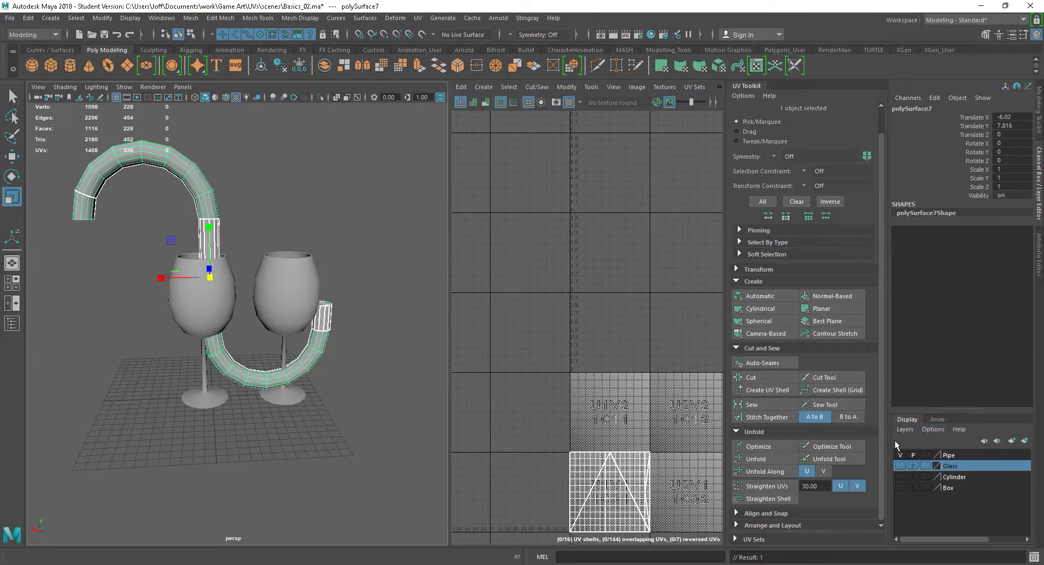
click(900, 466)
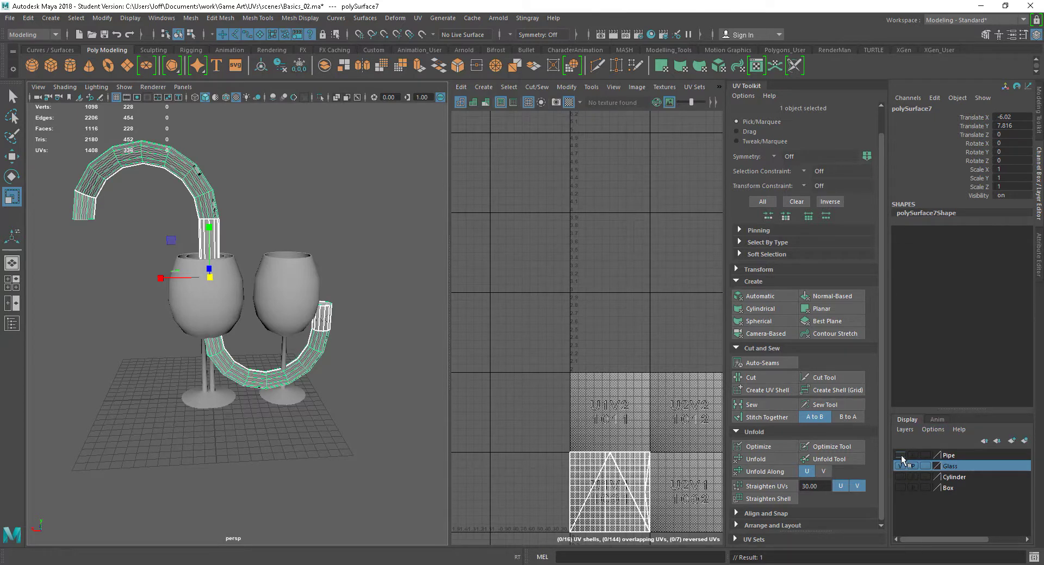
click(902, 456)
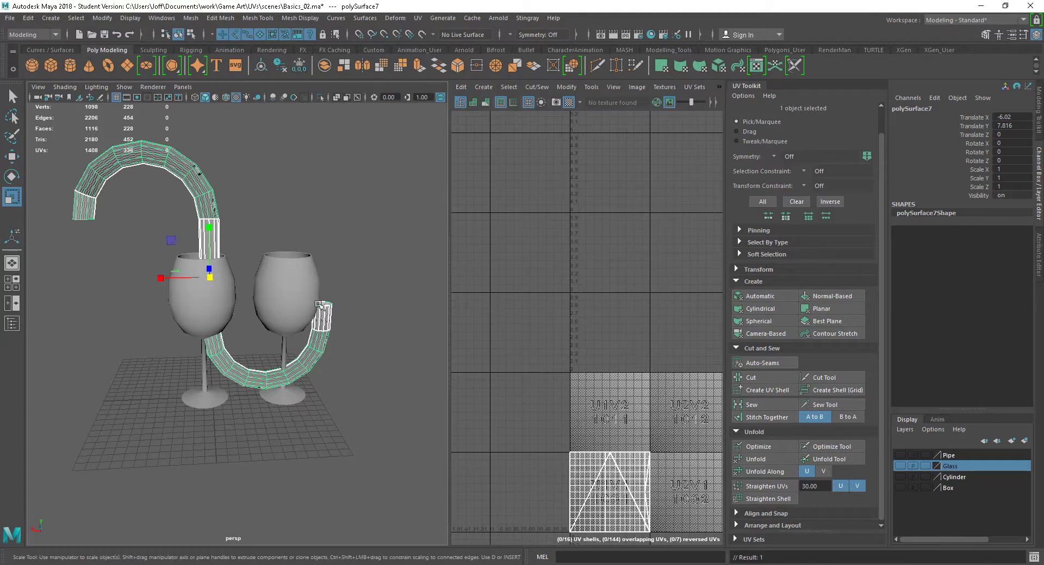
- Try to unfold the whole pipe copy, and decline the non-manifold geometry fix
alt+drag(240, 255, 261, 279)
alt+right_drag(259, 279, 287, 290)
alt+middle_drag(286, 291, 299, 350)
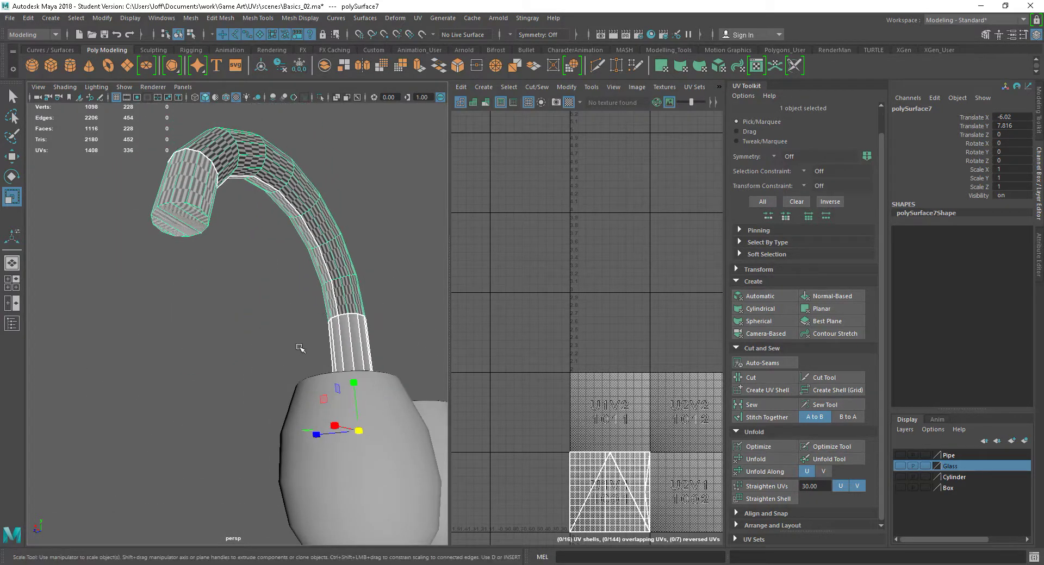
alt+drag(299, 350, 371, 382)
alt+right_drag(370, 382, 300, 359)
alt+middle_drag(301, 359, 305, 256)
right_drag(303, 257, 344, 243)
key(Delete)
click(299, 253)
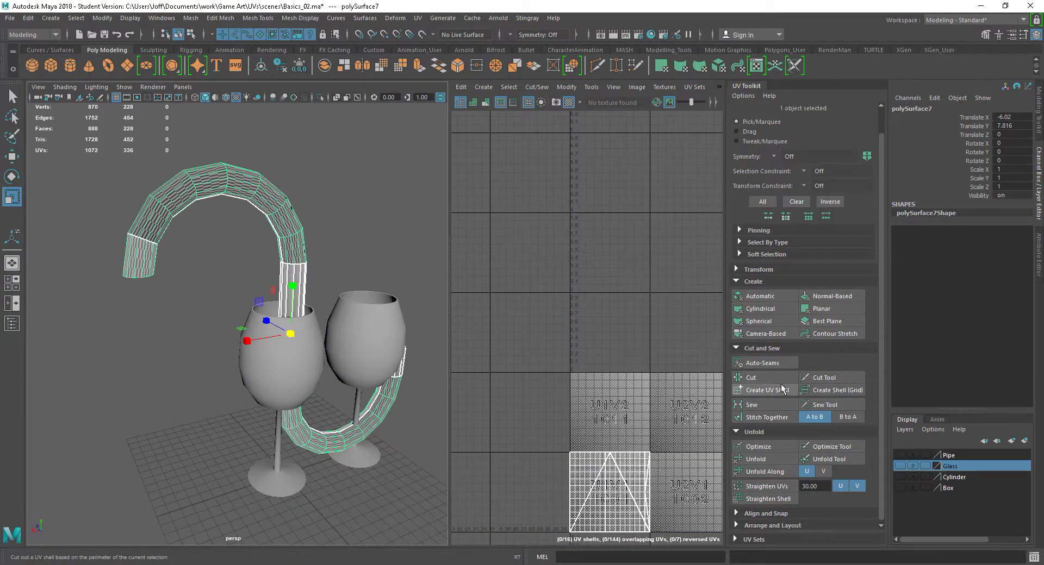
click(768, 459)
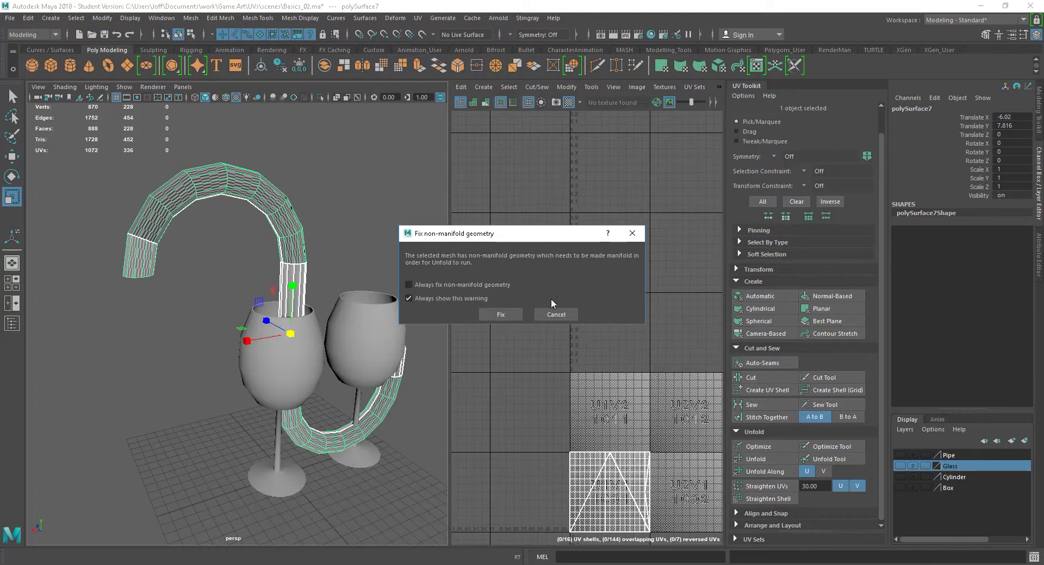
click(559, 318)
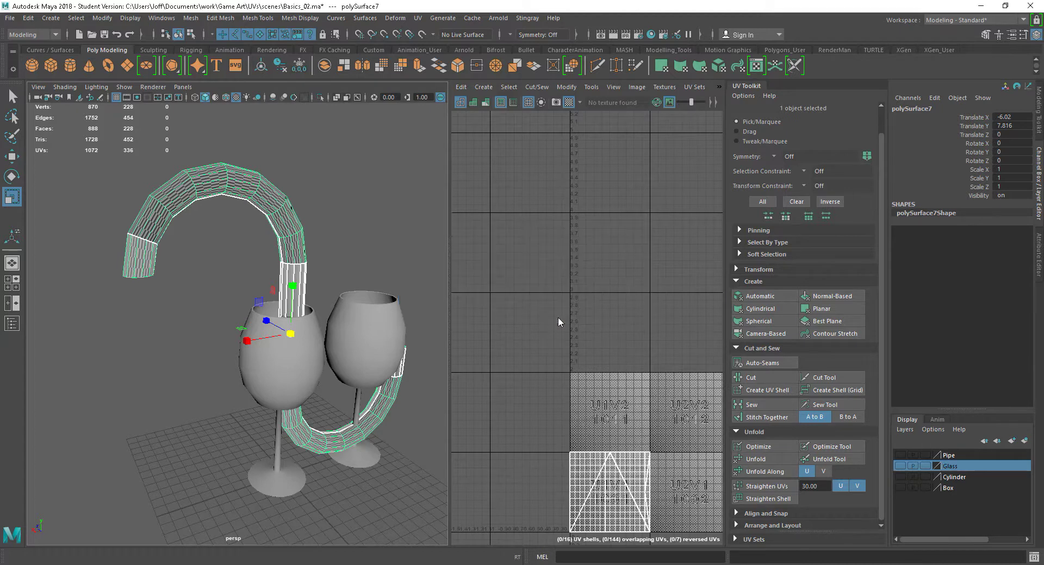
- Cut the UVs along the edge loops around both end caps of the pipe
alt+drag(282, 321, 301, 228)
alt+middle_drag(214, 191, 260, 284)
scroll(261, 284, up, 3)
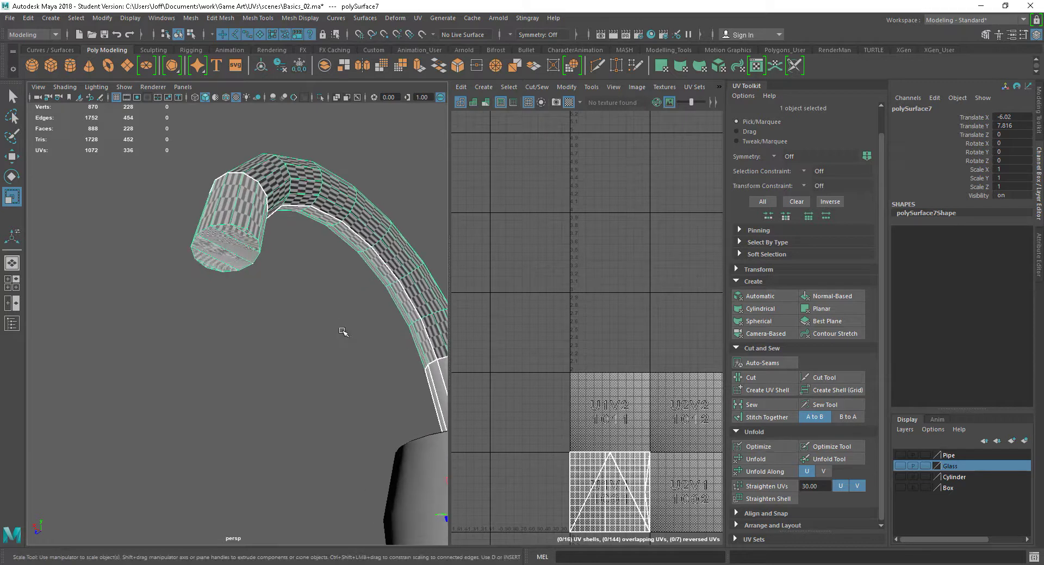
scroll(256, 315, up, 2)
scroll(277, 334, up, 5)
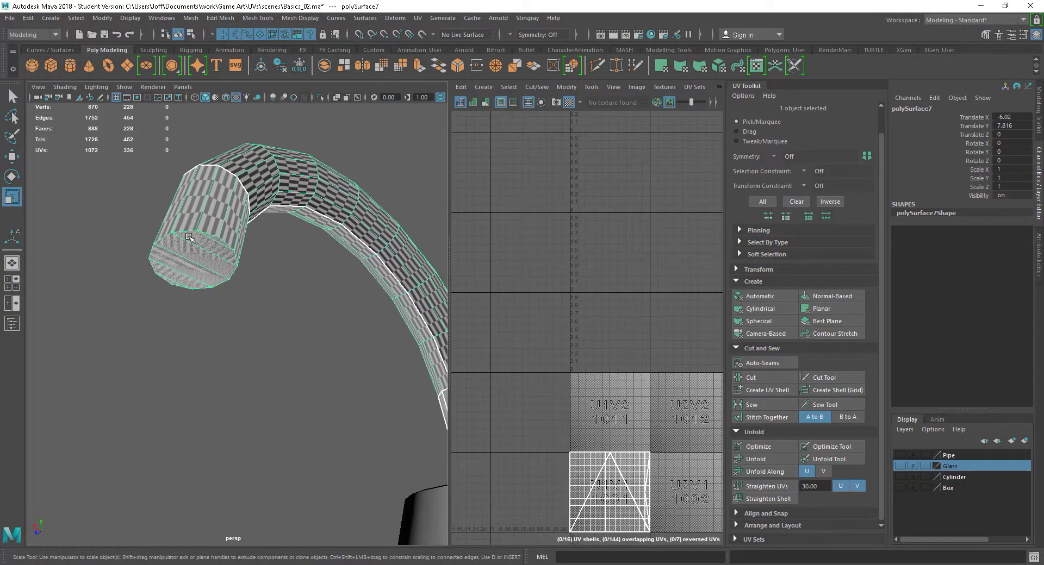
right_drag(207, 248, 219, 232)
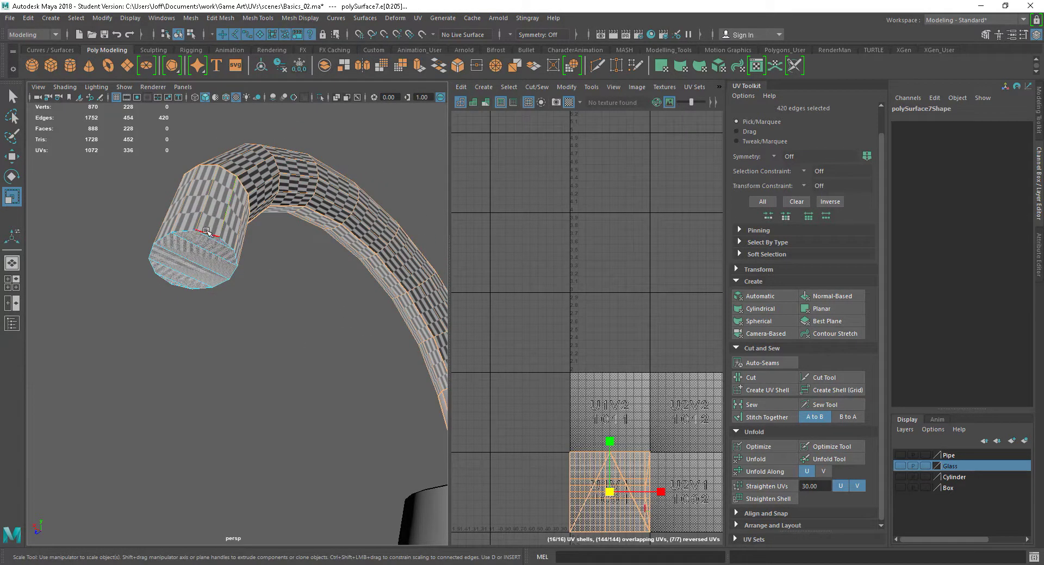
double_click(206, 232)
alt+drag(254, 265, 216, 341)
shift+double_click(216, 340)
shift+double_click(97, 361)
alt+right_drag(248, 348, 209, 336)
alt+drag(209, 336, 151, 315)
alt+right_drag(152, 315, 161, 308)
alt+middle_drag(161, 308, 326, 348)
alt+drag(326, 348, 354, 371)
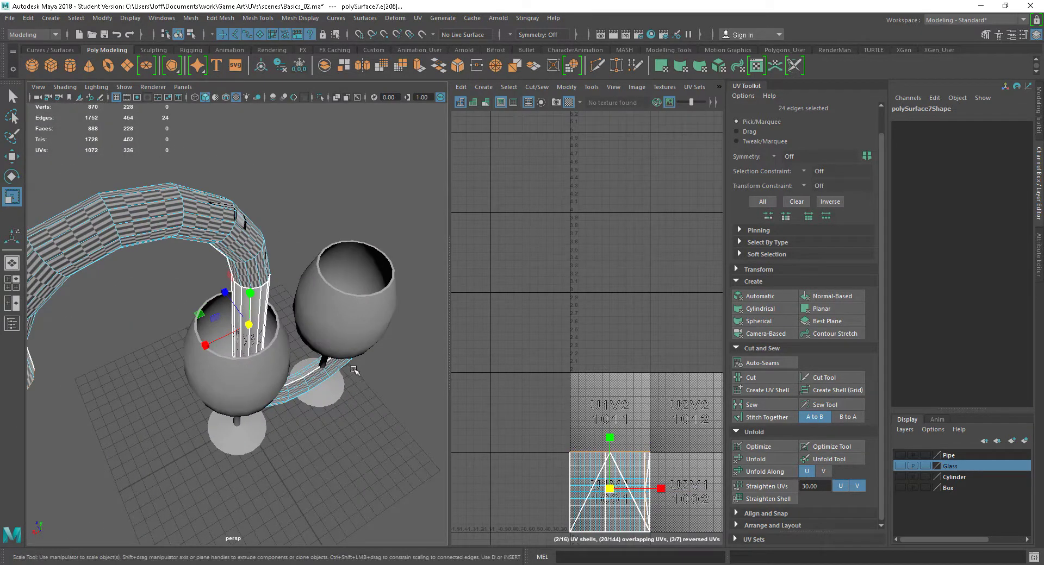
alt+right_drag(354, 370, 324, 361)
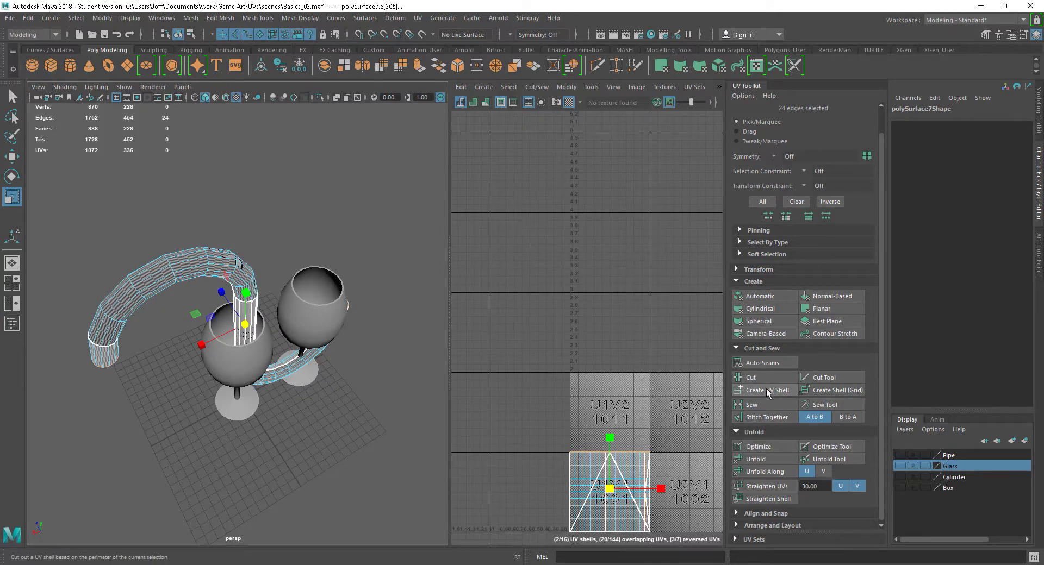
click(762, 376)
- Inspect the pipe's cut ends and lengthwise edges, and return to object mode
alt+drag(283, 348, 242, 348)
alt+right_drag(242, 347, 367, 364)
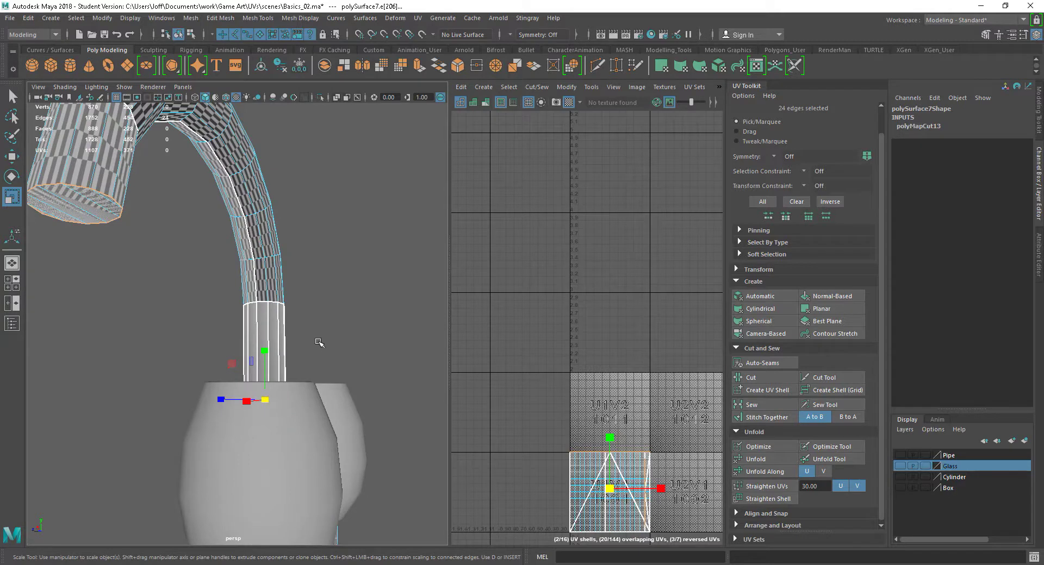
alt+drag(342, 338, 356, 320)
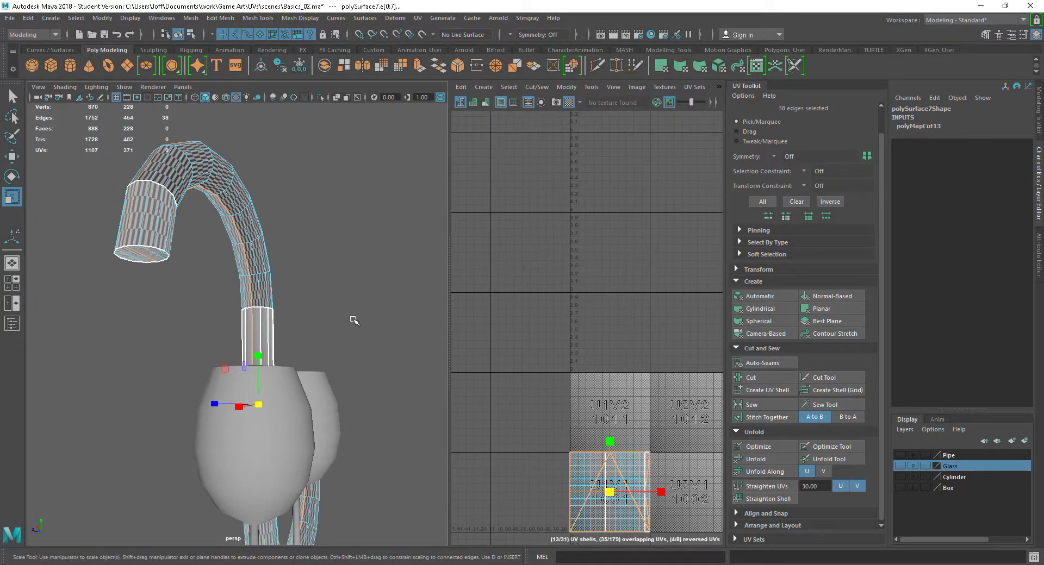
click(300, 286)
alt+drag(300, 287, 171, 340)
right_drag(197, 298, 233, 241)
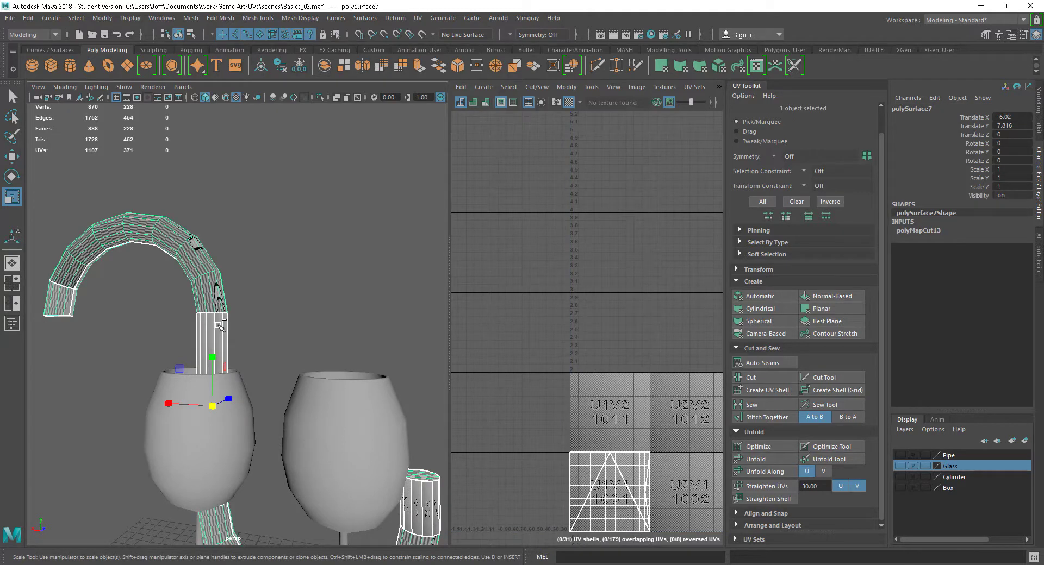
- Isolate the duplicated pipe in the viewport so that only this object is displayed
key(ctrl+1)
alt+drag(293, 354, 185, 343)
alt+drag(300, 376, 328, 413)
alt+right_drag(329, 413, 272, 381)
alt+drag(271, 381, 295, 349)
alt+middle_drag(295, 349, 286, 308)
alt+right_drag(286, 309, 422, 393)
alt+drag(422, 394, 282, 456)
alt+drag(257, 374, 310, 326)
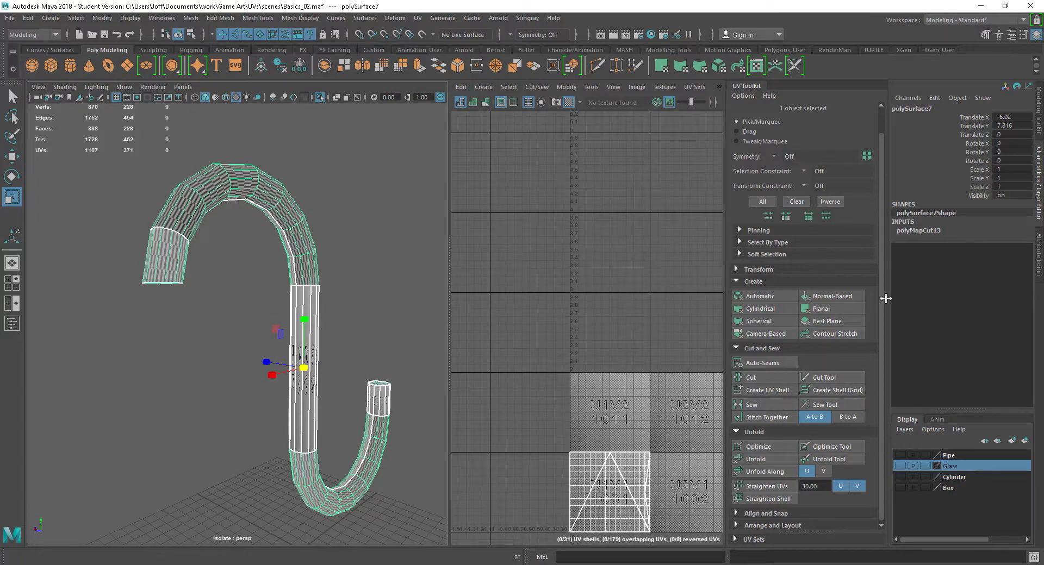
- Apply planar UV projections to the whole pipe, changing the projection direction until it is mapped along the Z axis
click(826, 310)
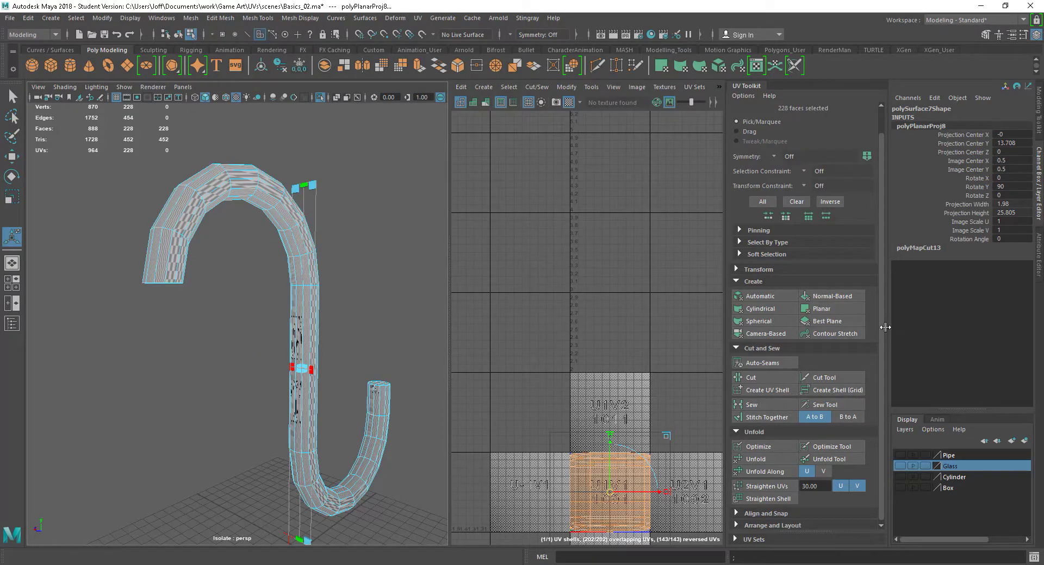
click(825, 308)
click(836, 308)
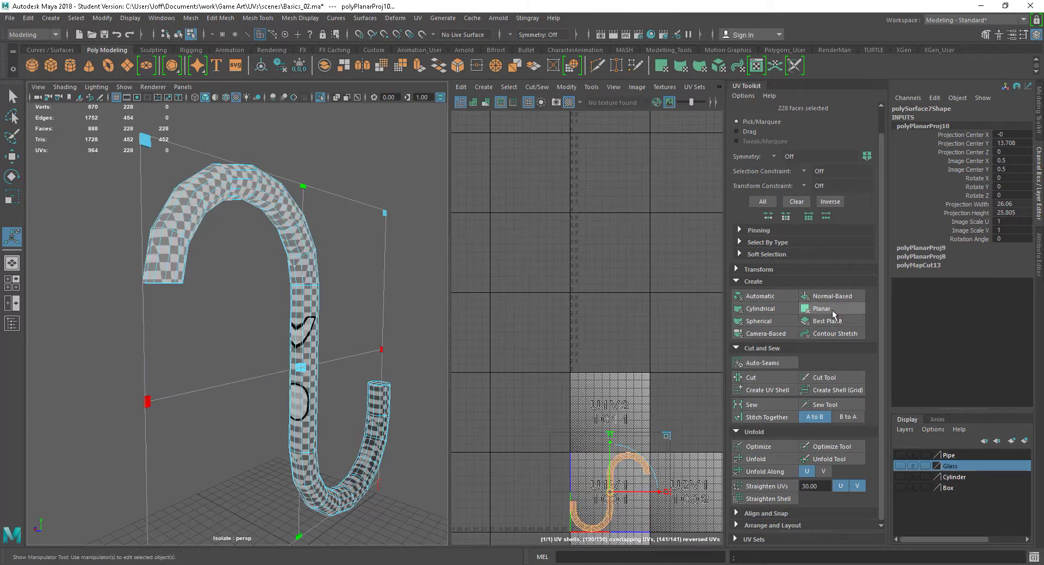
- Cut the UVs along the edge loops around both end caps of the newly projected pipe
alt+drag(360, 387, 324, 380)
alt+right_drag(375, 392, 347, 386)
alt+drag(347, 387, 330, 366)
alt+drag(206, 298, 203, 275)
scroll(315, 317, up, 5)
alt+drag(98, 282, 203, 397)
alt+right_drag(203, 397, 260, 428)
right_drag(173, 263, 174, 366)
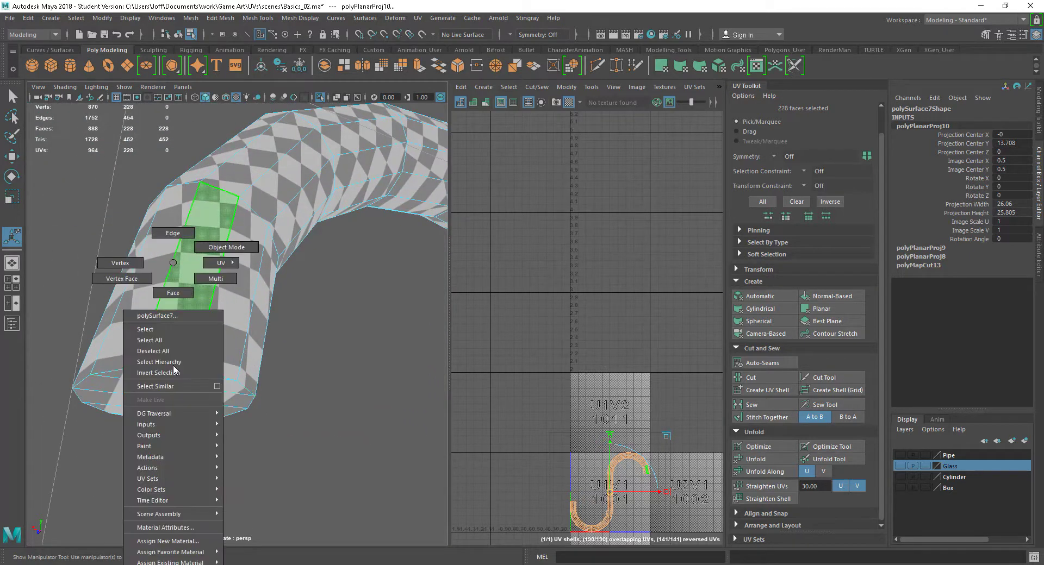
click(175, 234)
double_click(171, 368)
alt+right_drag(317, 462, 262, 426)
alt+drag(262, 427, 215, 443)
alt+right_drag(215, 443, 311, 457)
alt+drag(311, 456, 365, 416)
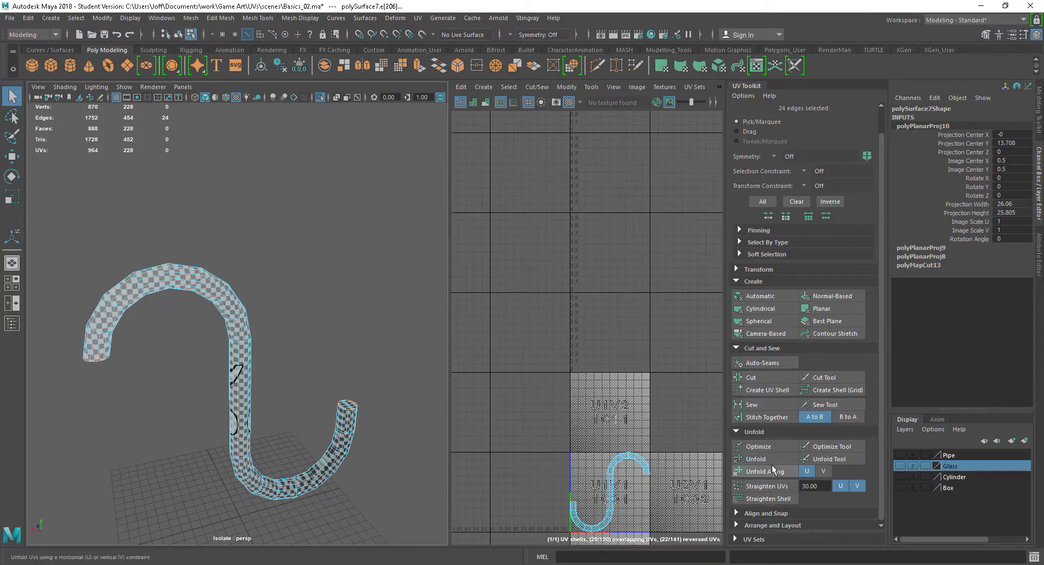
right_drag(548, 463, 511, 446)
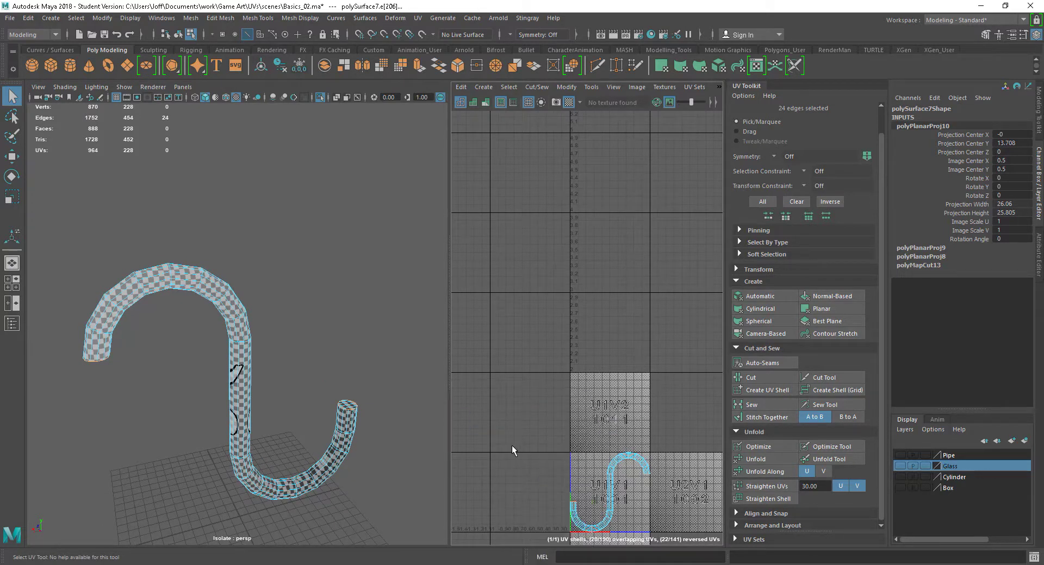
key(ctrl+z)
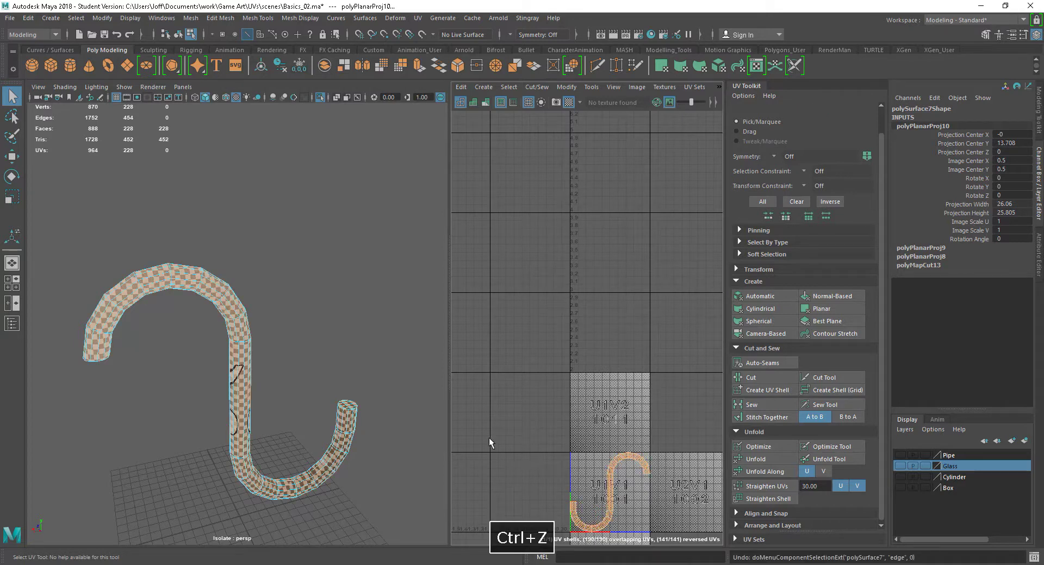
key(ctrl+y)
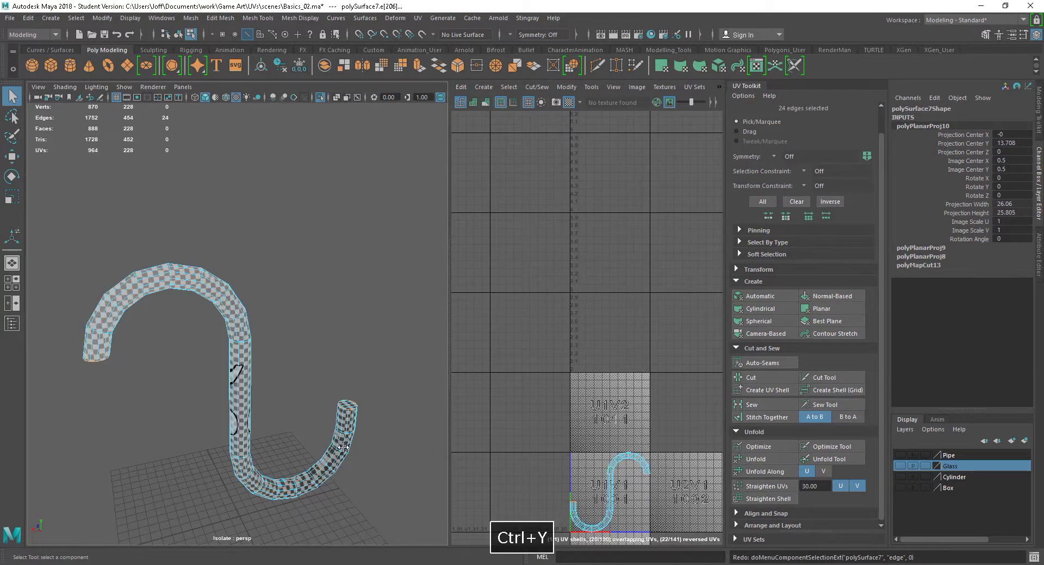
scroll(327, 408, up, 2)
right_drag(559, 435, 516, 446)
- Cut the UVs along one lengthwise edge loop of the pipe, following the inside of its upper bend from end to end
alt+drag(316, 402, 348, 328)
alt+drag(112, 272, 139, 367)
alt+middle_drag(139, 367, 173, 368)
alt+right_drag(174, 368, 223, 397)
alt+drag(223, 396, 193, 398)
alt+middle_drag(200, 383, 276, 397)
alt+right_drag(277, 397, 443, 454)
alt+drag(369, 447, 433, 494)
click(346, 435)
alt+middle_drag(432, 494, 397, 484)
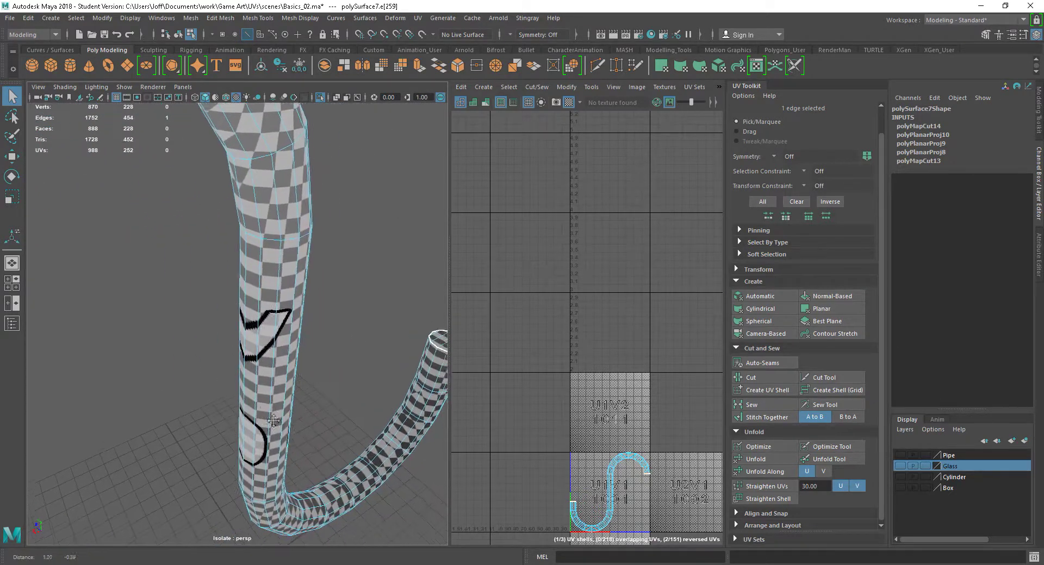
alt+right_drag(266, 356, 244, 354)
alt+drag(244, 354, 357, 428)
alt+middle_drag(357, 429, 65, 220)
alt+drag(65, 220, 255, 379)
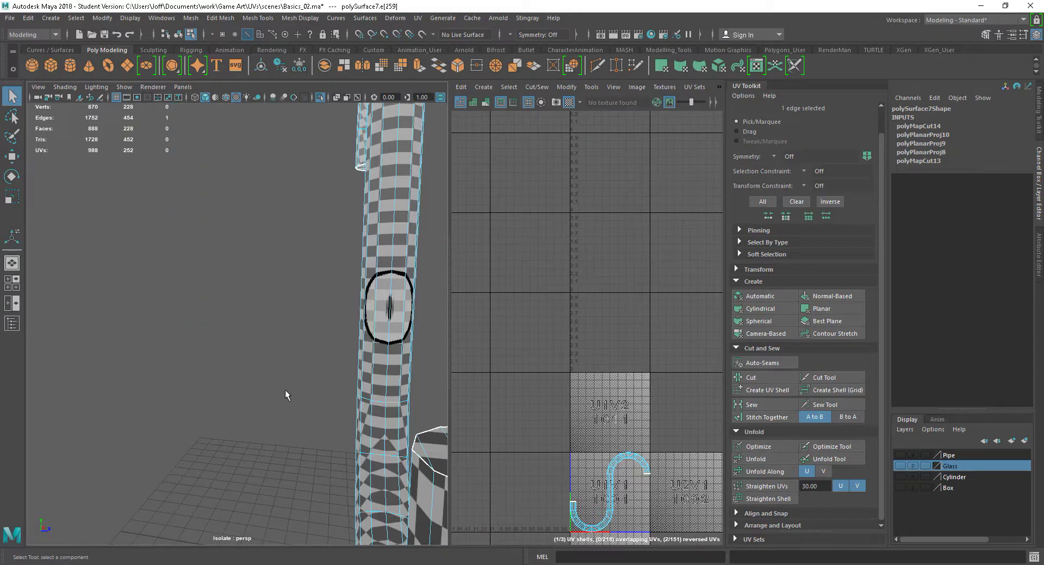
alt+middle_drag(320, 399, 239, 349)
alt+drag(240, 349, 346, 423)
shift+double_click(261, 379)
alt+right_drag(346, 423, 264, 375)
alt+drag(263, 375, 288, 400)
shift+right_drag(561, 477, 528, 443)
alt+drag(397, 368, 320, 353)
- Select all of the pipe's UVs and unfold its three shells
right_drag(620, 426, 683, 426)
scroll(626, 458, down, 1)
alt+middle_drag(625, 456, 549, 345)
drag(601, 439, 602, 439)
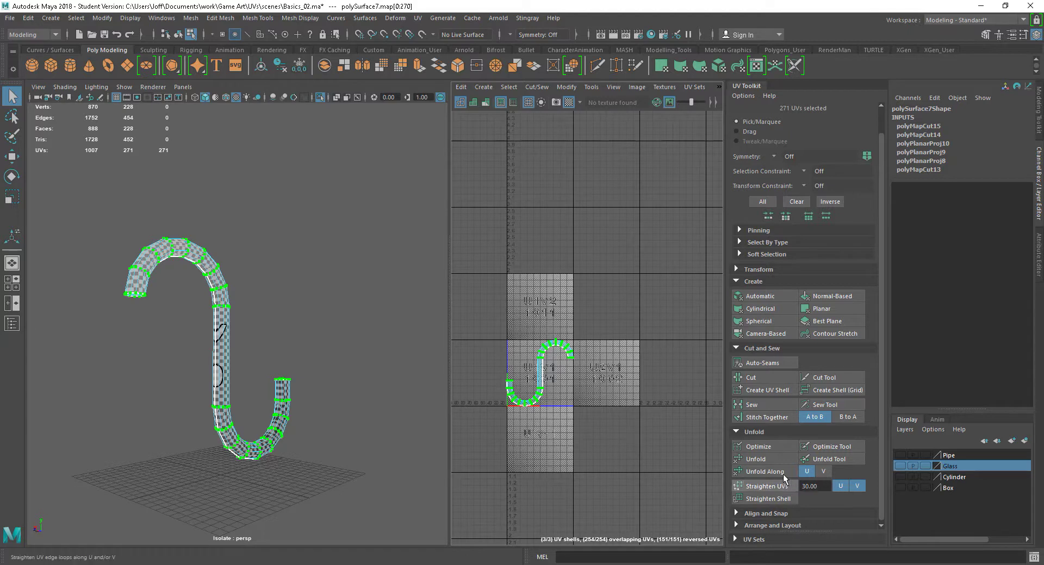
click(768, 459)
scroll(498, 382, up, 3)
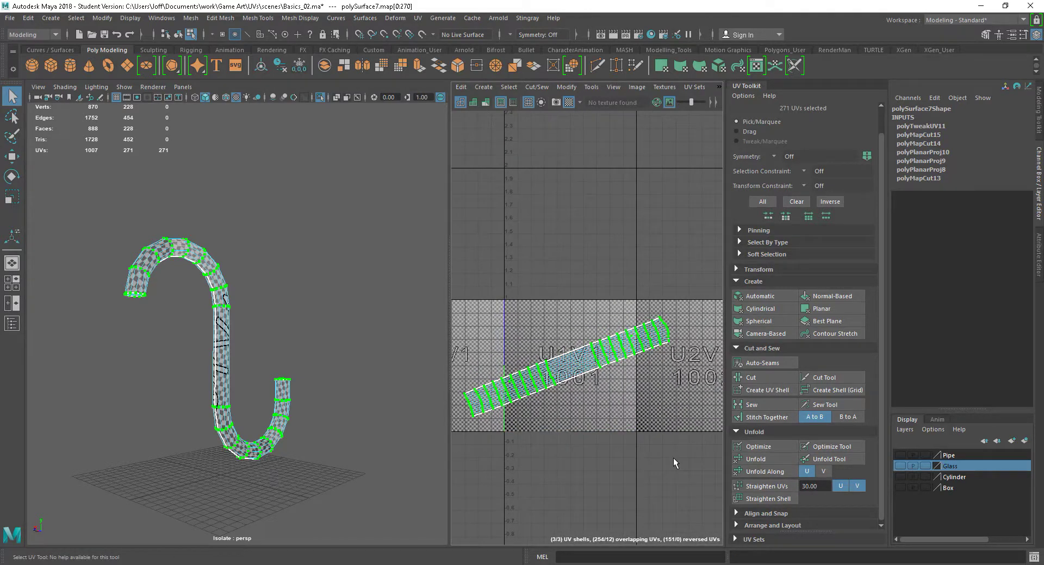
- Move the long pipe body shell diagonally up and away from the overlapping cap shells
click(539, 386)
double_click(530, 385)
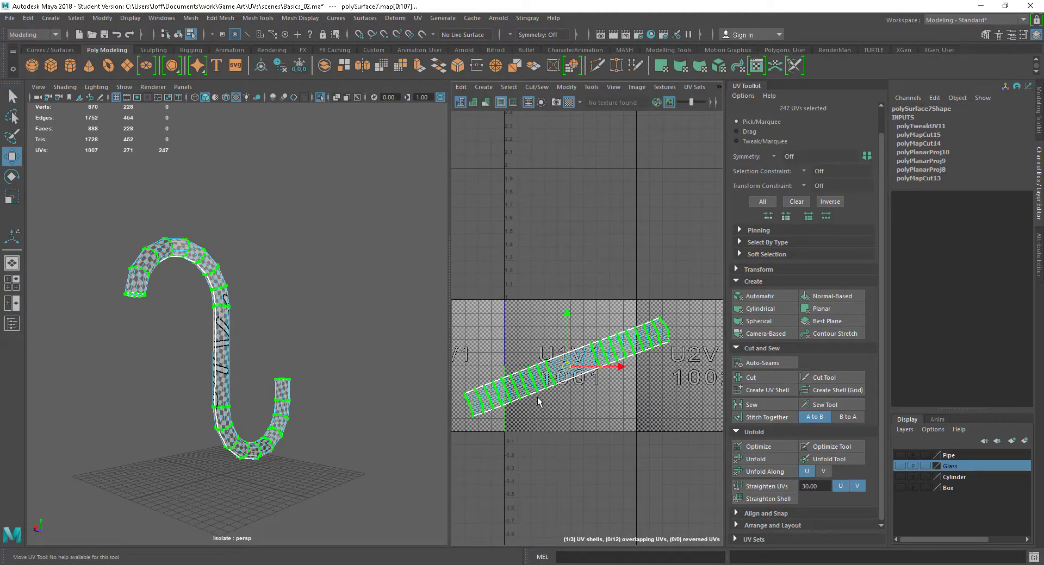
drag(566, 373, 594, 327)
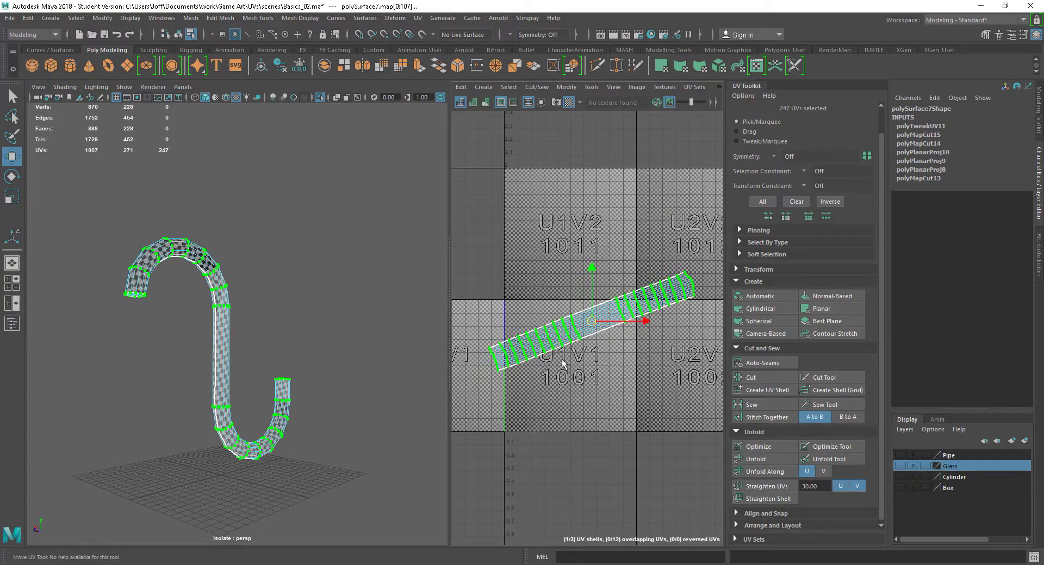
- Examine the checker pattern along the pipe's bends and straight section for size and distortion
scroll(587, 397, up, 1)
alt+drag(129, 320, 130, 306)
scroll(147, 314, up, 5)
alt+middle_drag(147, 315, 219, 380)
alt+drag(159, 333, 323, 414)
alt+middle_drag(323, 413, 260, 370)
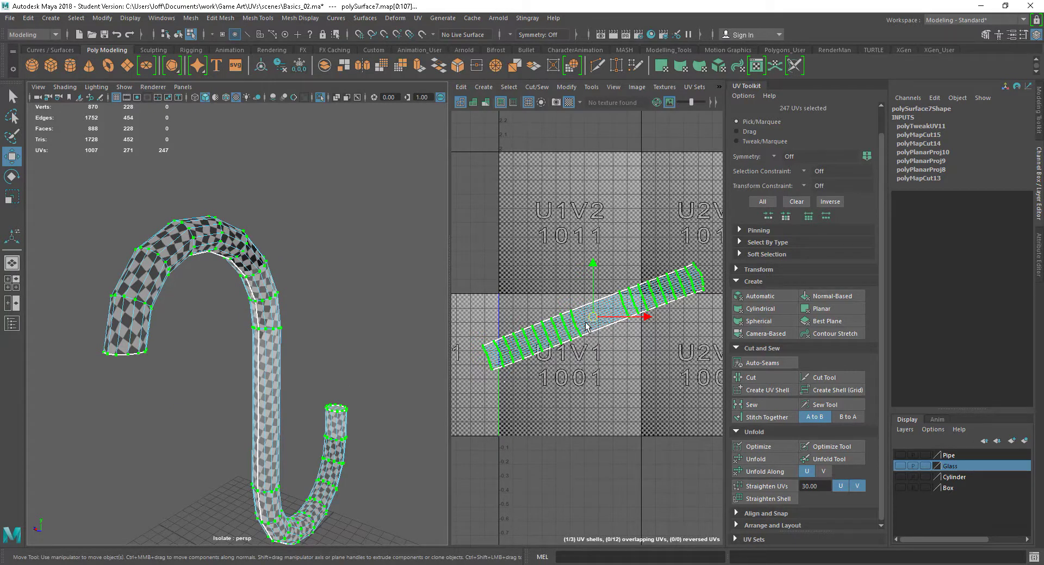
alt+drag(360, 288, 302, 298)
alt+middle_drag(127, 313, 200, 335)
alt+right_drag(185, 335, 234, 346)
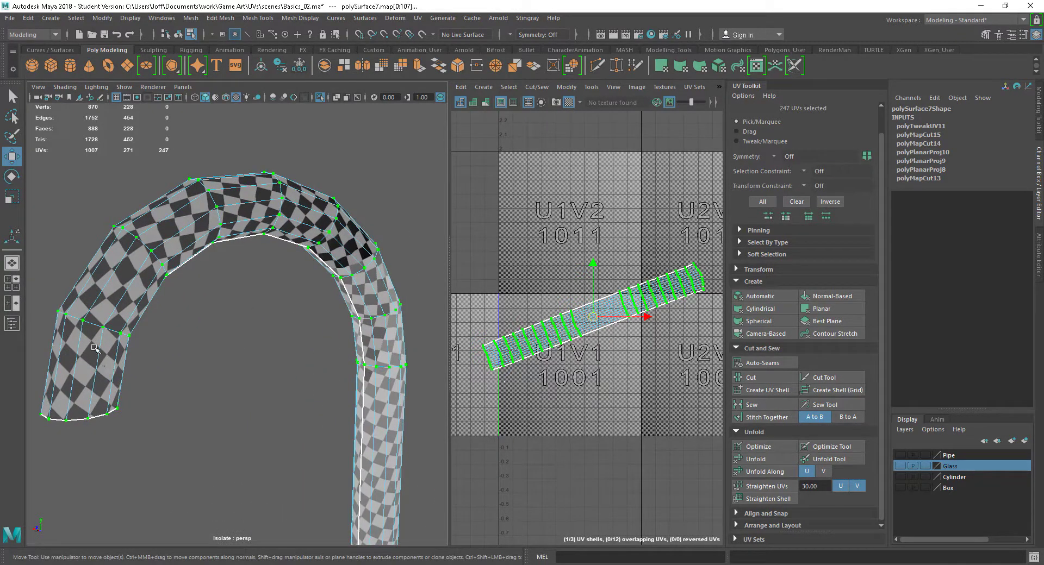
alt+drag(161, 351, 203, 359)
scroll(342, 394, down, 5)
scroll(341, 392, up, 5)
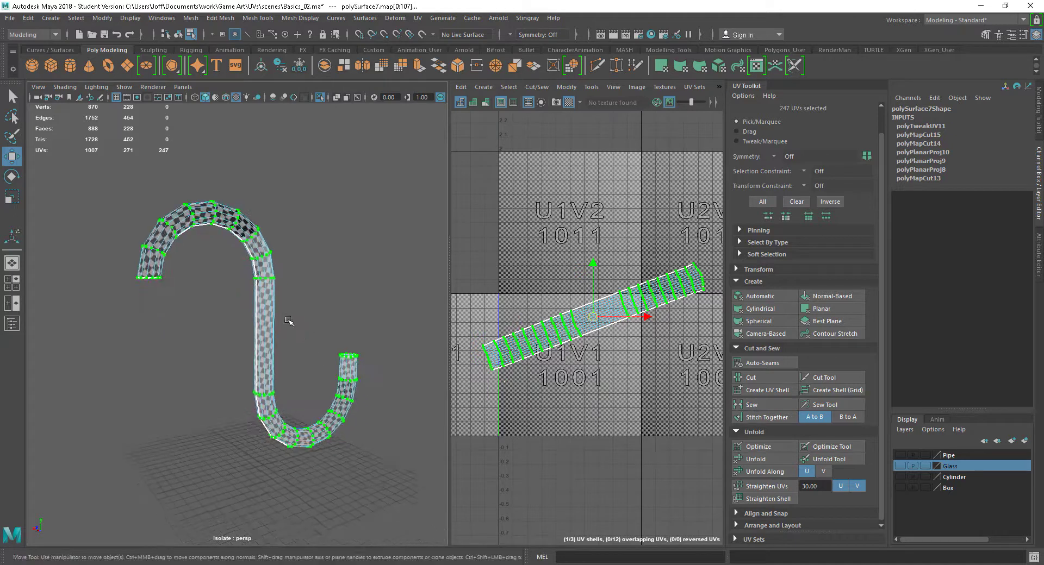
alt+drag(323, 360, 339, 373)
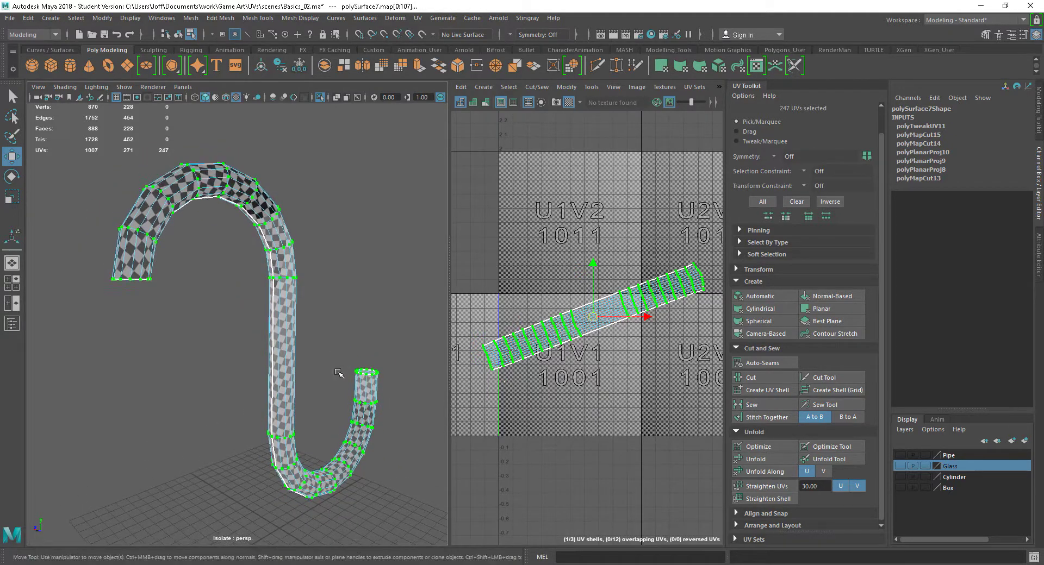